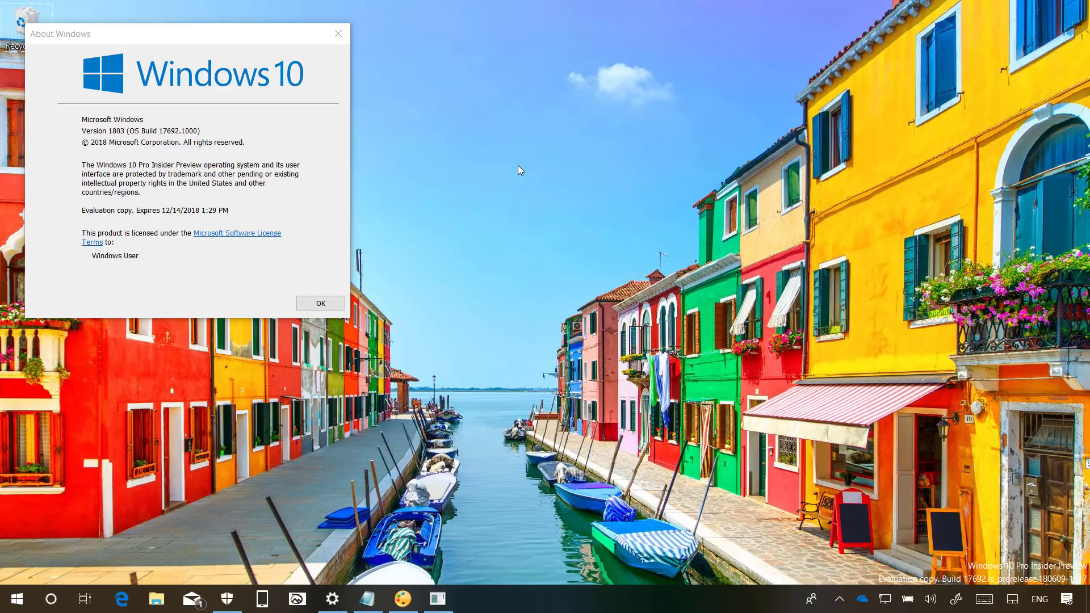
Dismiss the About Windows box for Version 1803 build 17692 to reveal the desktop.
{"action": "left_click", "coordinate": [335, 164]}
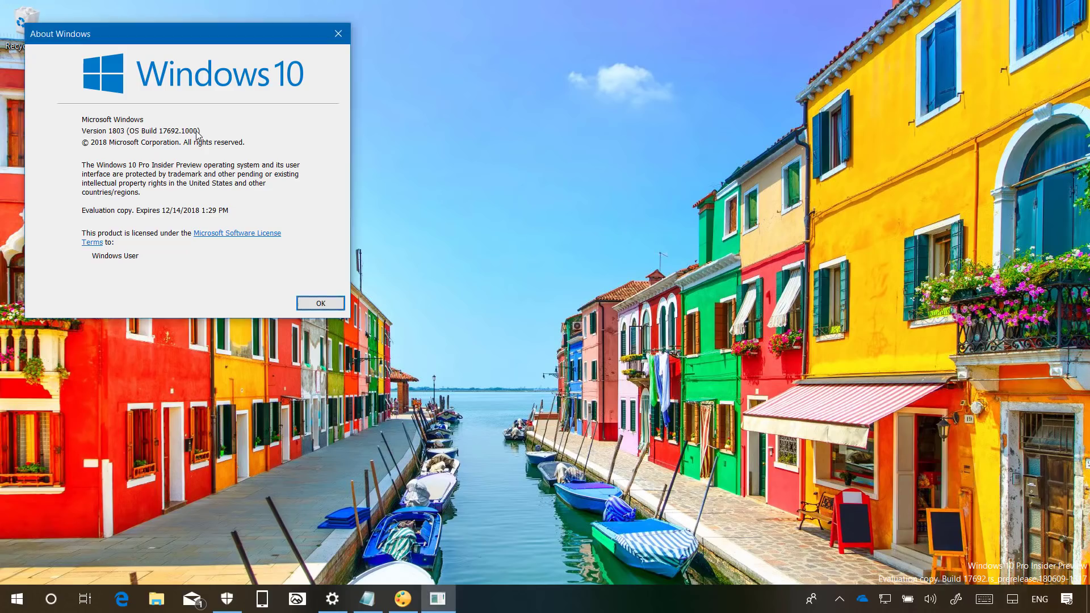
{"action": "left_click", "coordinate": [321, 304]}
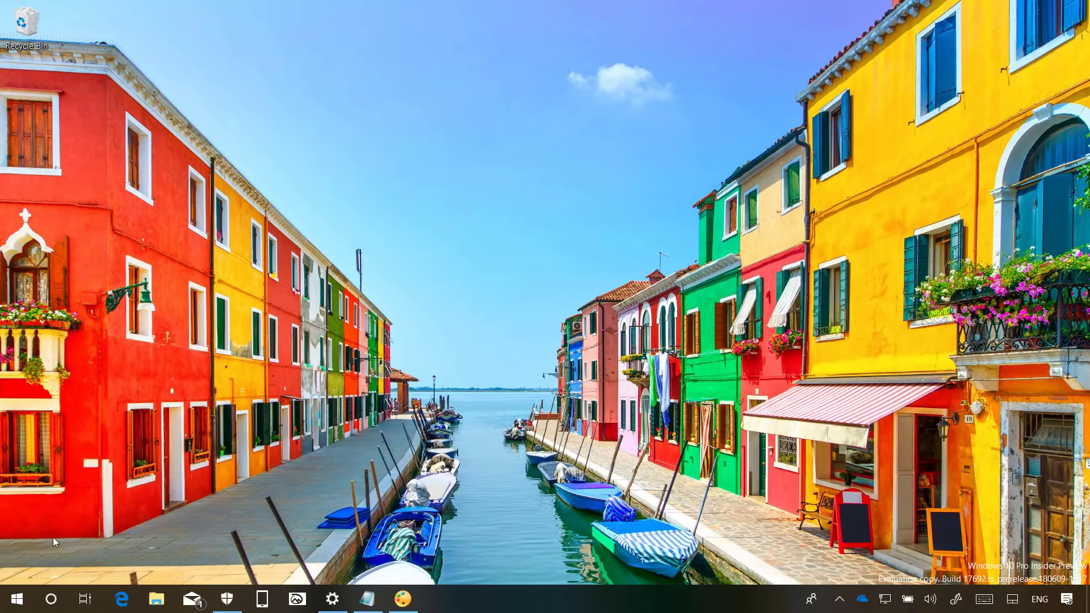
Search Windows for 'download github'.
{"action": "left_click", "coordinate": [53, 598]}
{"action": "type", "text": "g"}
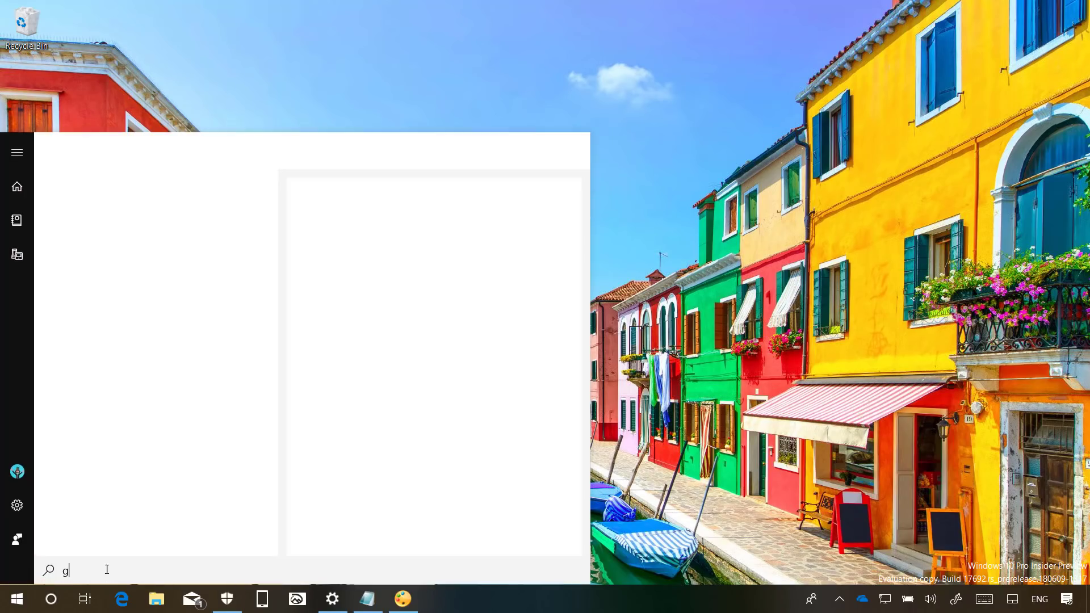
{"action": "key", "text": "BackSpace"}
{"action": "type", "text": "downloa"}
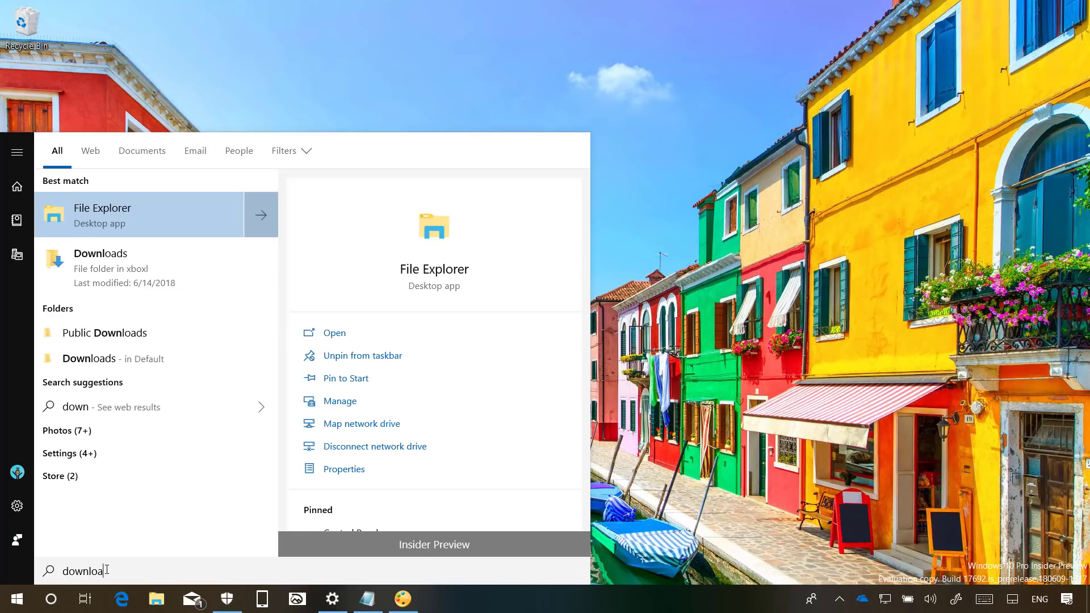
{"action": "type", "text": "d github"}
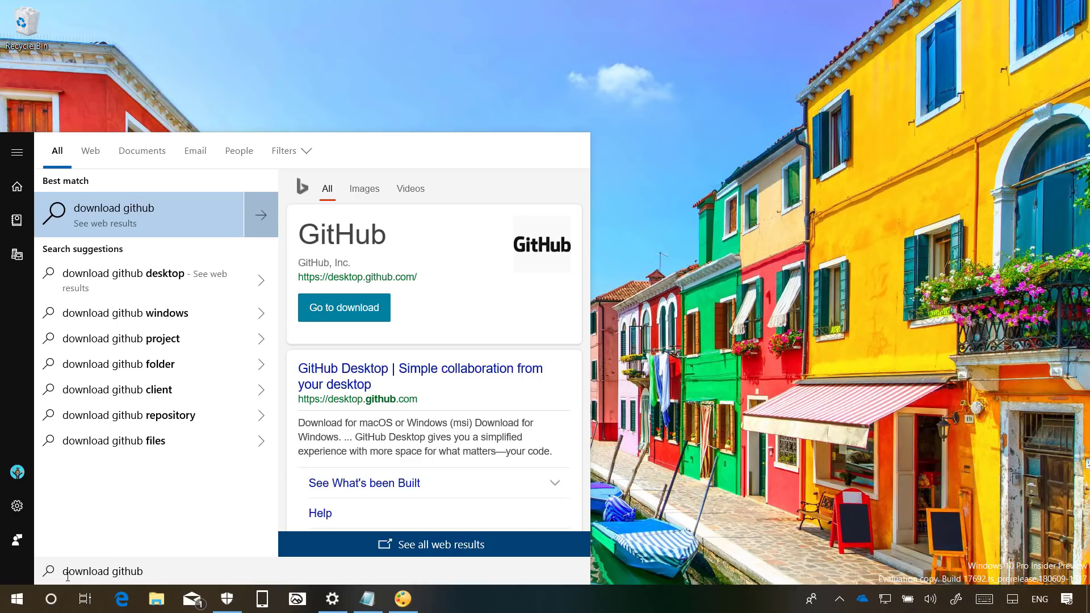
Select the search text and try its Cut/Copy/Paste flyout, then dismiss it.
{"action": "left_click_drag", "start_coordinate": [65, 570], "coordinate": [161, 571]}
{"action": "right_click", "coordinate": [120, 571]}
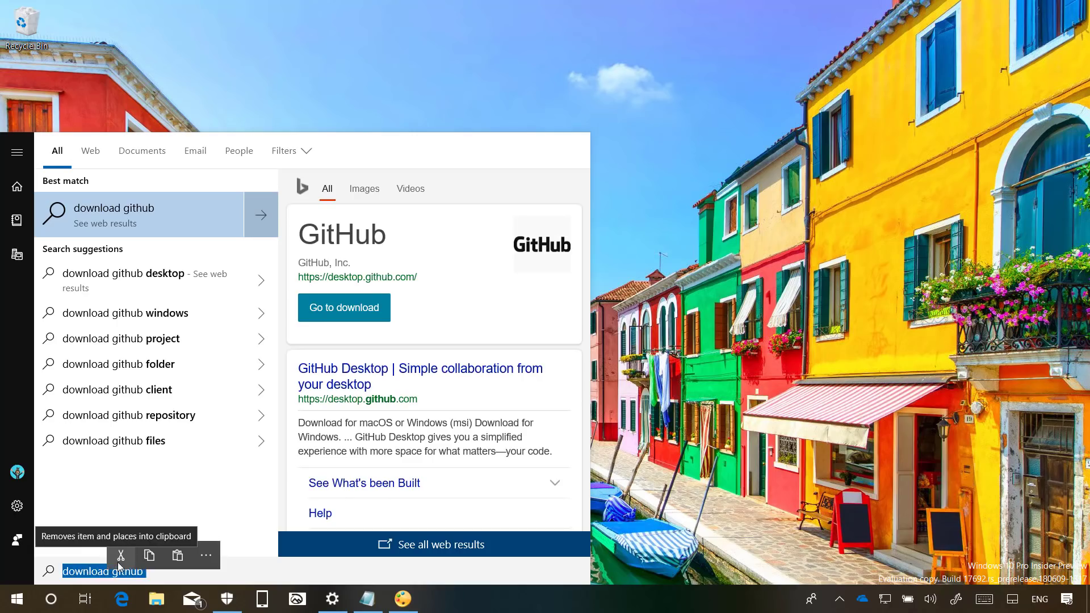
{"action": "left_click", "coordinate": [206, 557]}
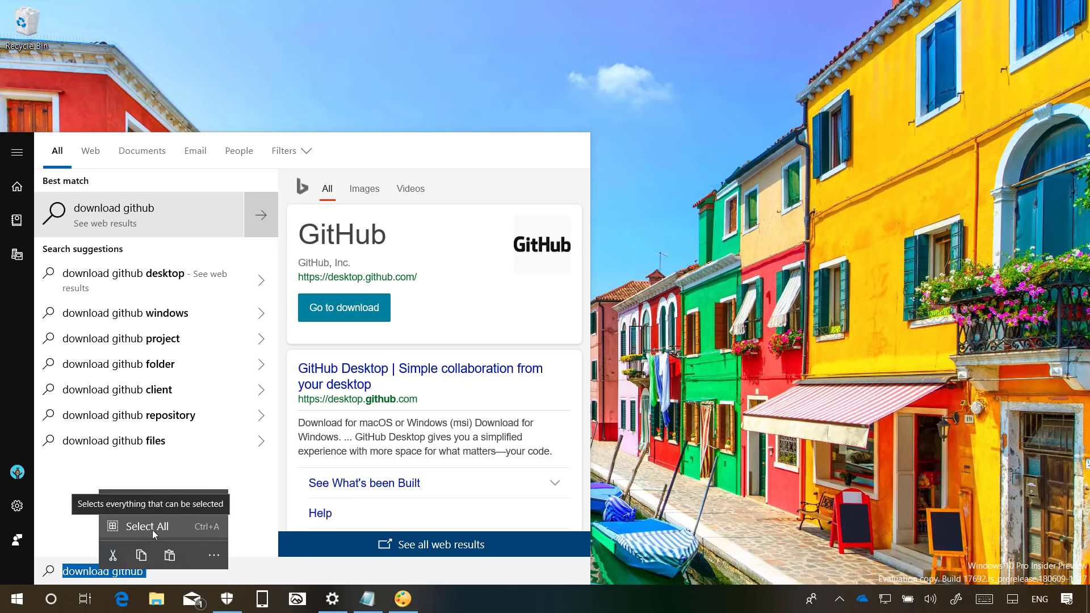
{"action": "left_click", "coordinate": [216, 557]}
{"action": "left_click", "coordinate": [225, 571]}
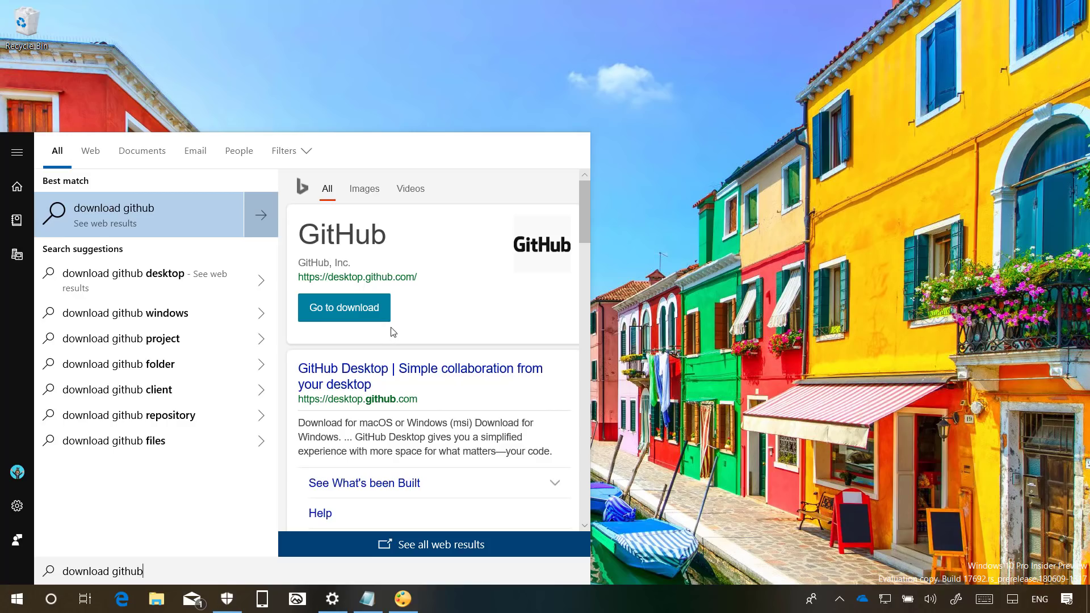
Open the GitHub Desktop download page in Edge, scroll through it, then close Edge.
{"action": "left_click", "coordinate": [350, 313]}
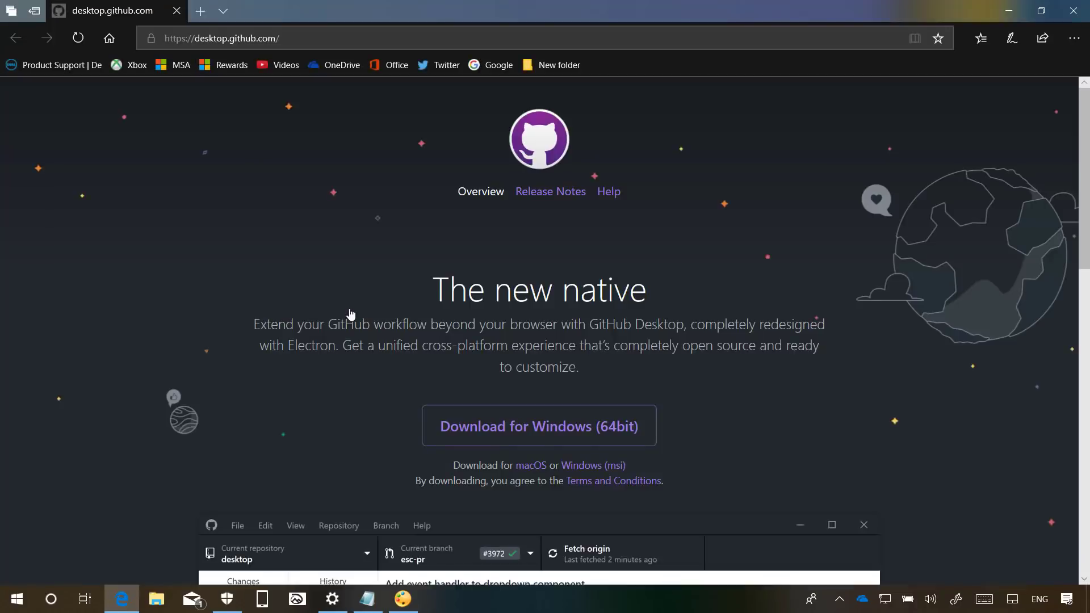
{"action": "scroll", "coordinate": [376, 296], "scroll_direction": "down", "scroll_amount": 4}
{"action": "scroll", "coordinate": [376, 296], "scroll_direction": "up", "scroll_amount": 4}
{"action": "left_click", "coordinate": [1078, 16]}
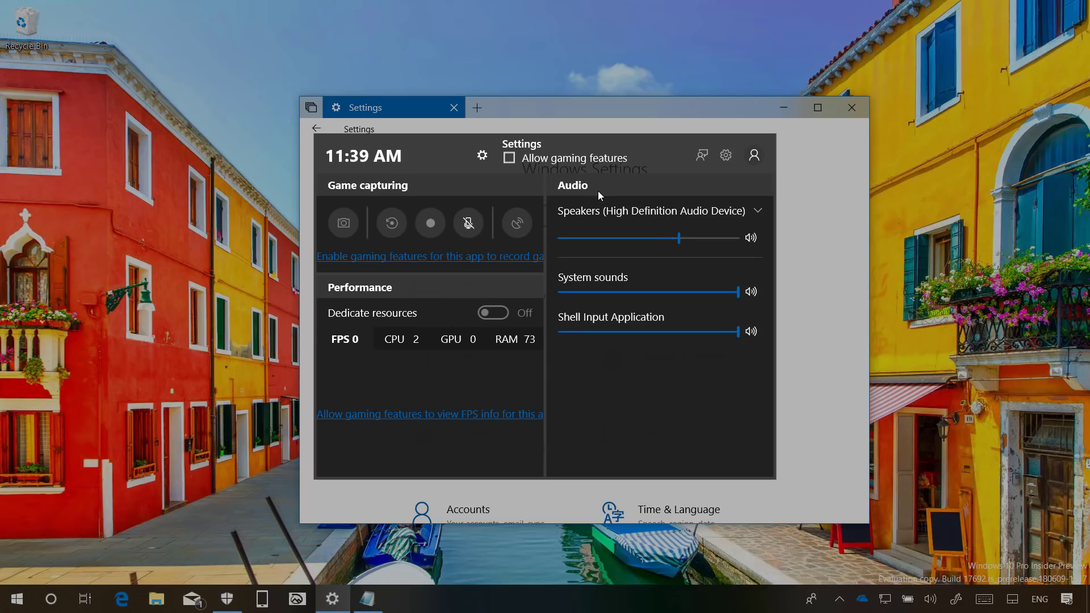
Set Speakers around 65, System sounds to about 46 and Shell Input Application to 33.
{"action": "mouse_move", "coordinate": [680, 238]}
{"action": "left_mouse_down"}
{"action": "mouse_move", "coordinate": [638, 238]}
{"action": "mouse_move", "coordinate": [677, 237]}
{"action": "left_mouse_up"}
{"action": "left_click_drag", "start_coordinate": [738, 292], "coordinate": [695, 292]}
{"action": "mouse_move", "coordinate": [737, 332]}
{"action": "left_mouse_down"}
{"action": "mouse_move", "coordinate": [618, 332]}
{"action": "mouse_move", "coordinate": [718, 333]}
{"action": "left_mouse_up"}
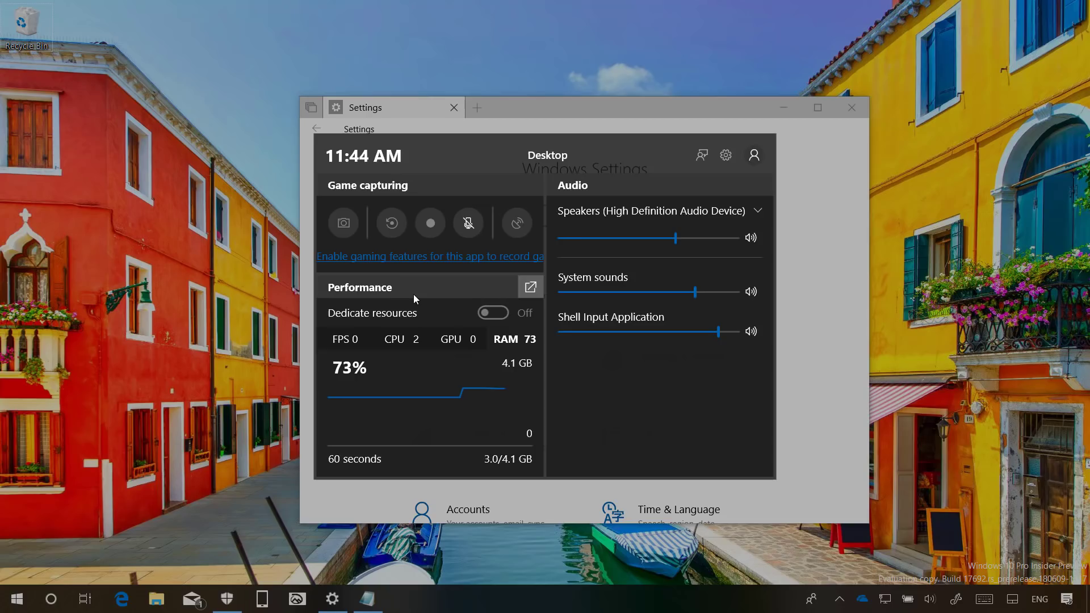
Cycle through the FPS, RAM and GPU performance graphs, ending on GPU.
{"action": "left_click", "coordinate": [344, 343]}
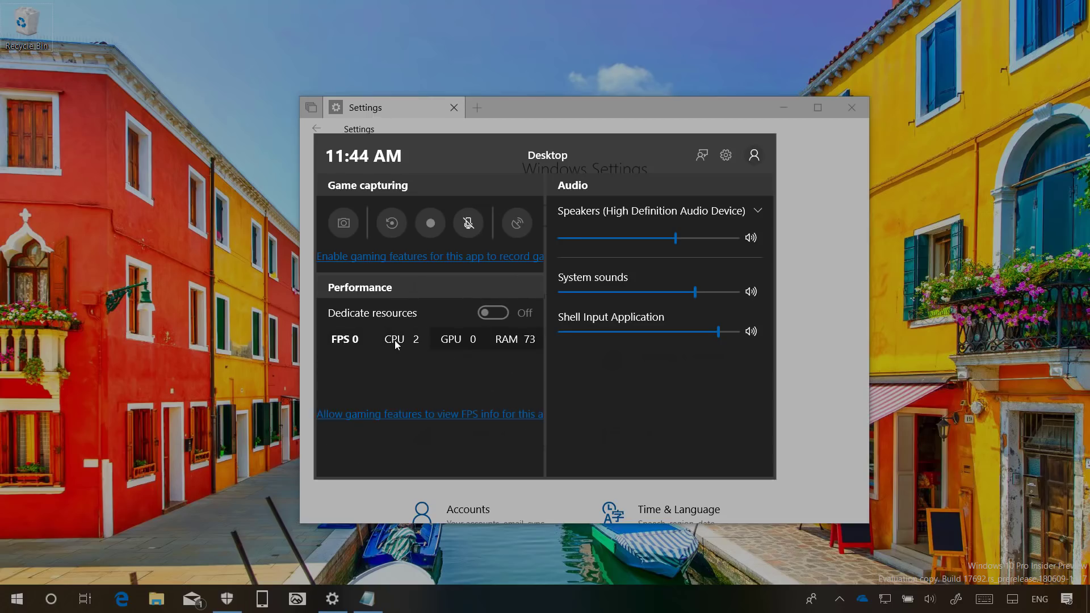
{"action": "left_click", "coordinate": [512, 342]}
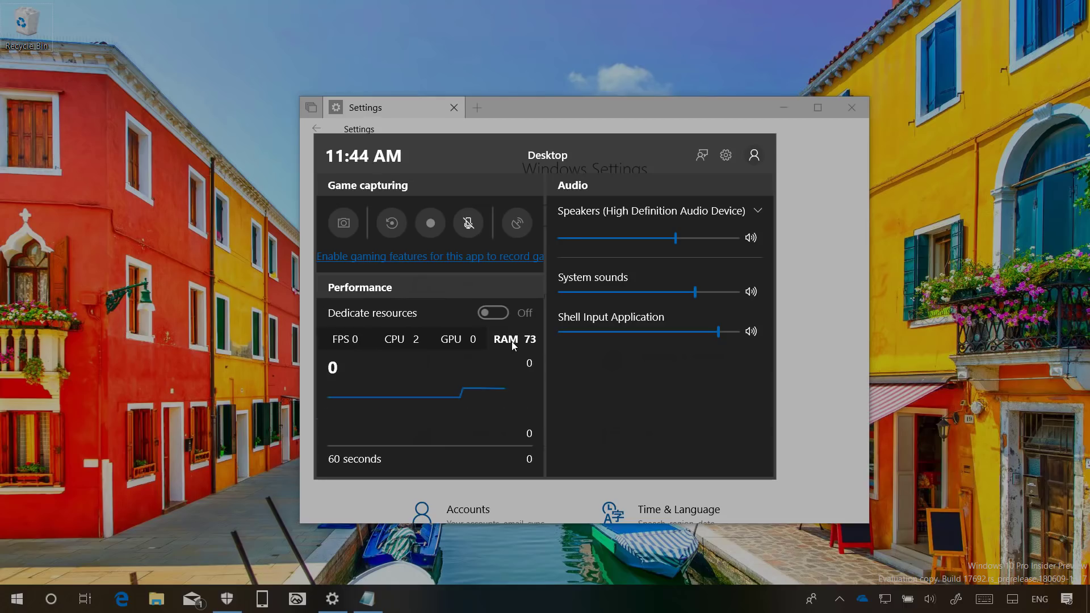
{"action": "left_click", "coordinate": [451, 341]}
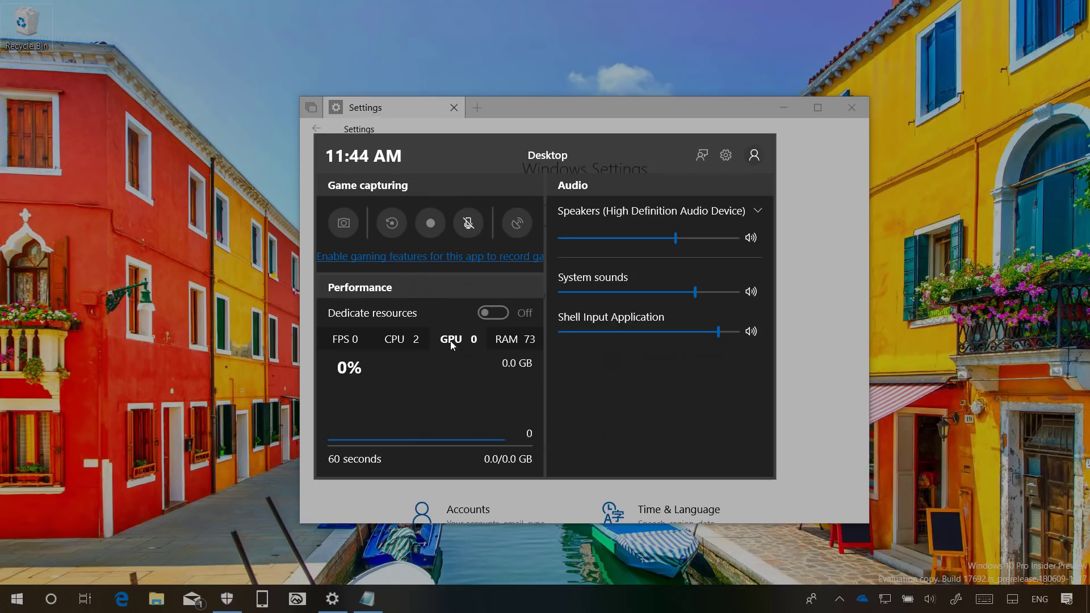
Pop the performance stats into a floating widget at the top left, close it, and reopen Game Bar.
{"action": "mouse_move", "coordinate": [532, 290]}
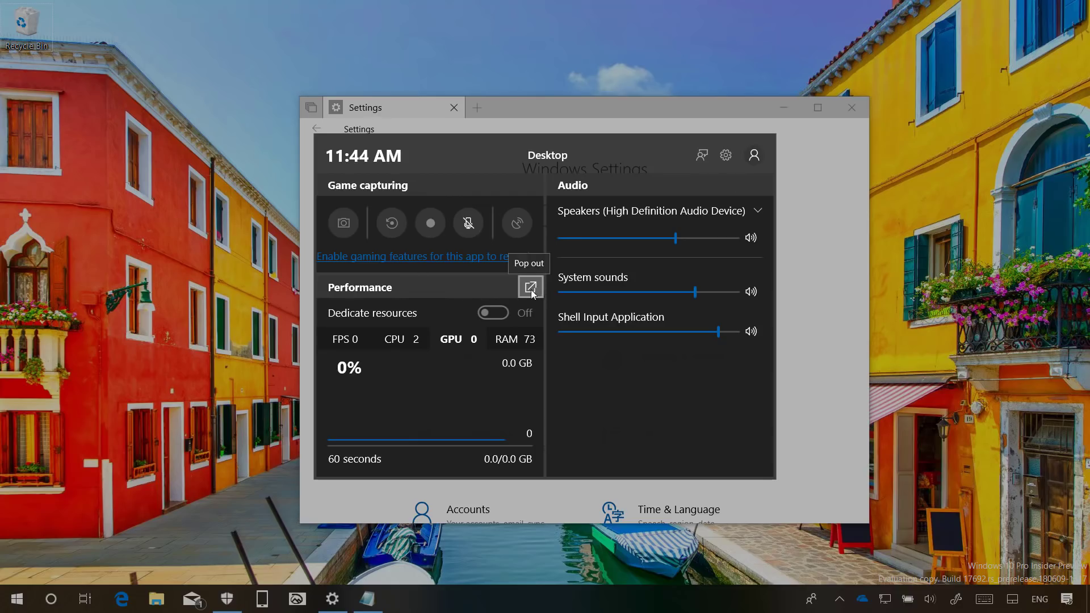
{"action": "left_click", "coordinate": [530, 287]}
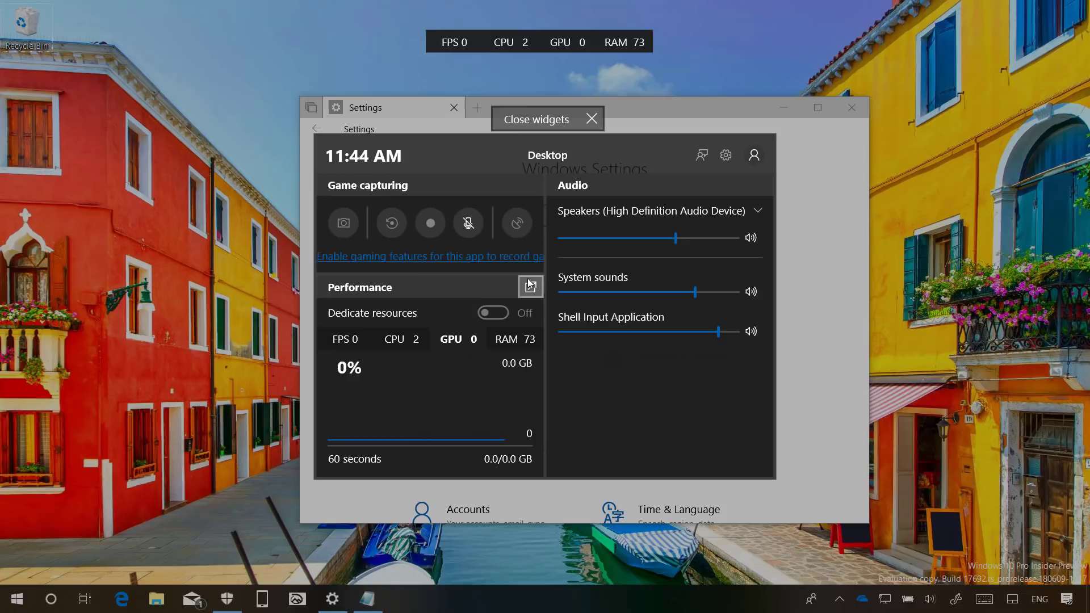
{"action": "left_click_drag", "start_coordinate": [458, 31], "coordinate": [71, 38]}
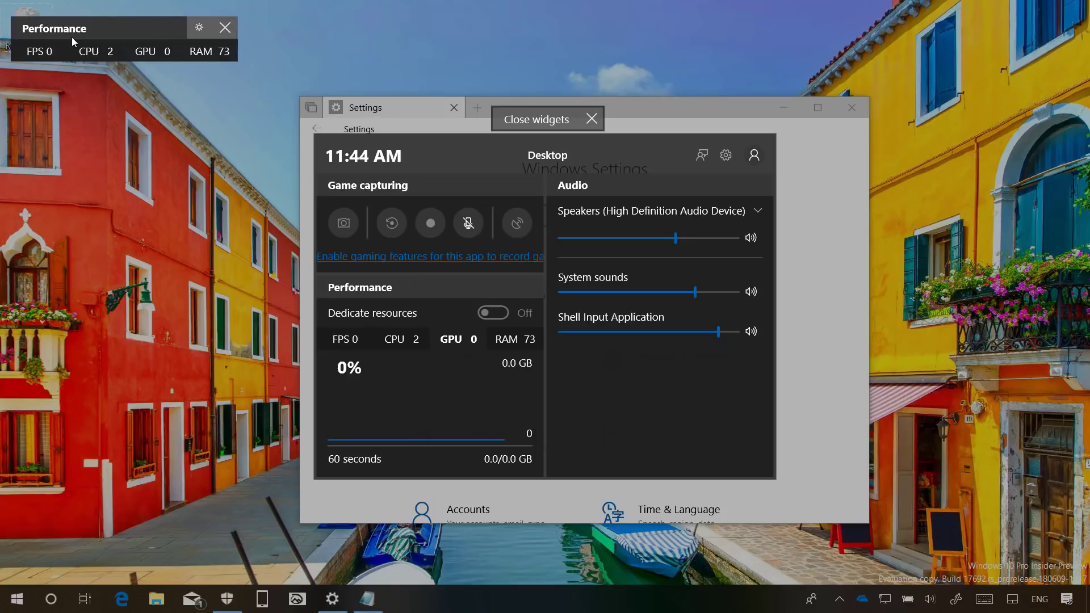
{"action": "left_click", "coordinate": [166, 223]}
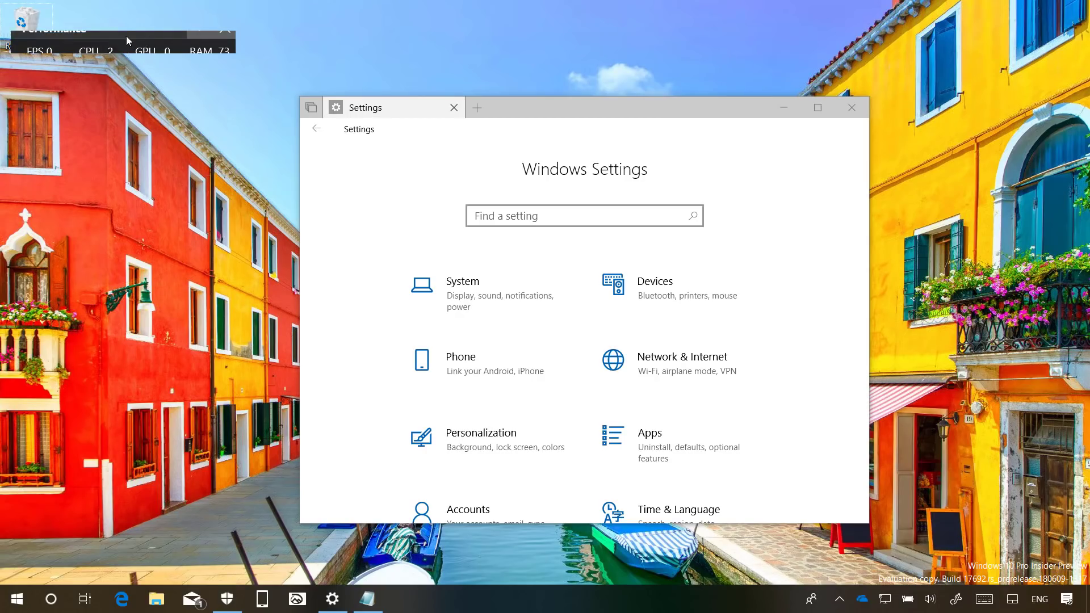
{"action": "left_click", "coordinate": [226, 34]}
{"action": "key", "text": "super+g"}
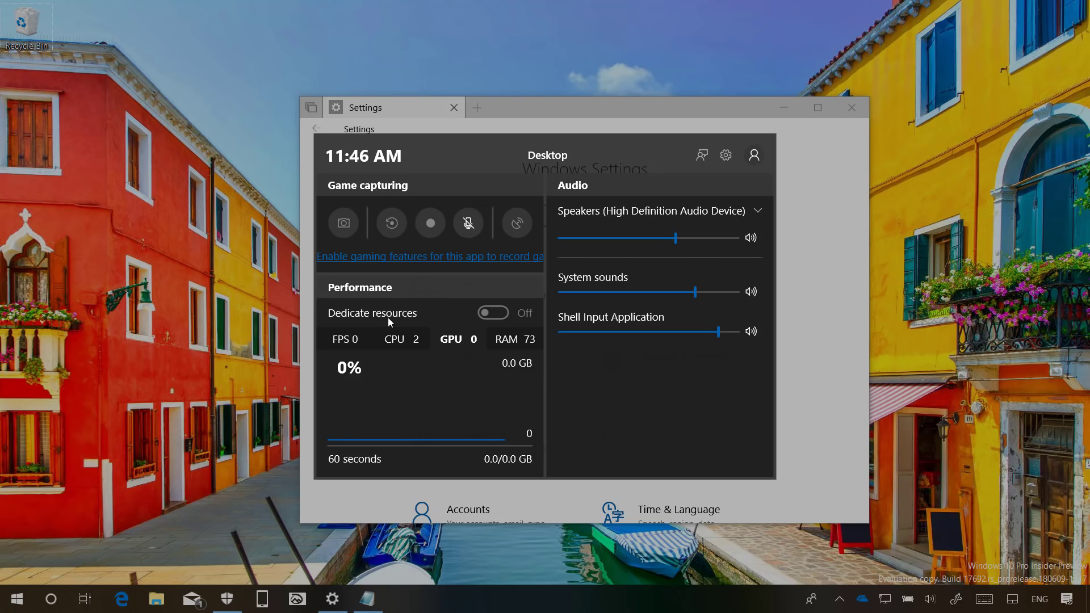
Maximize Settings and open Apps & features, checking the app-install source dropdown without changing it.
{"action": "left_click", "coordinate": [556, 116]}
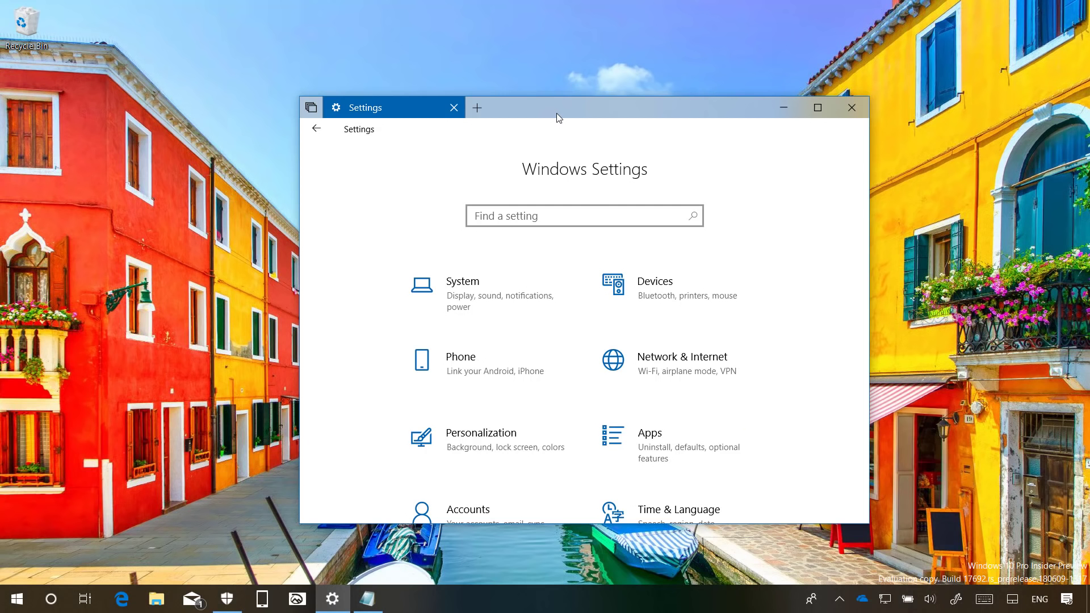
{"action": "double_click", "coordinate": [557, 112]}
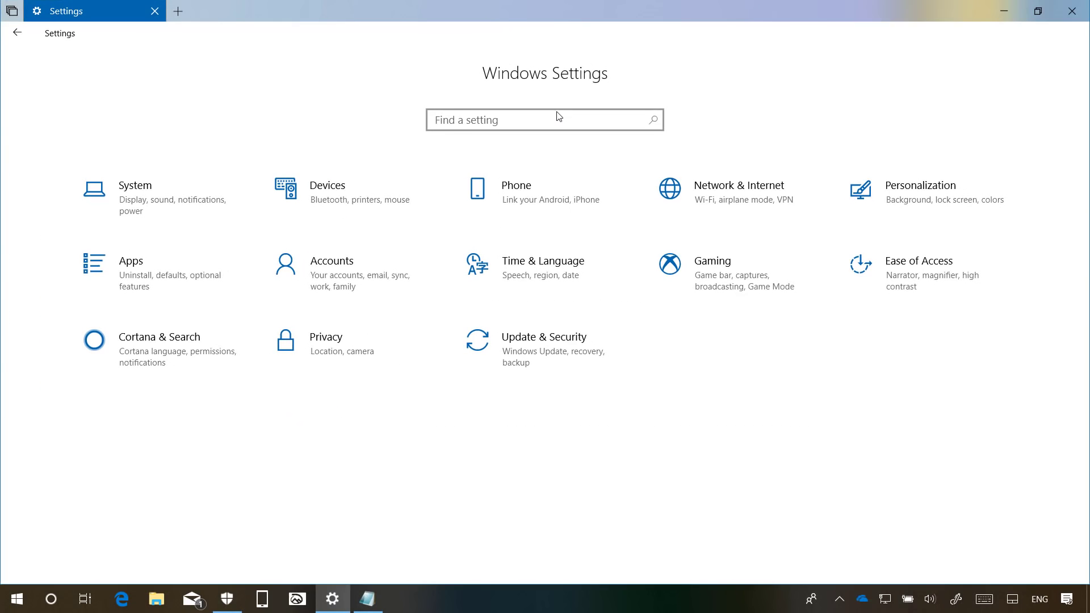
{"action": "left_click", "coordinate": [184, 277]}
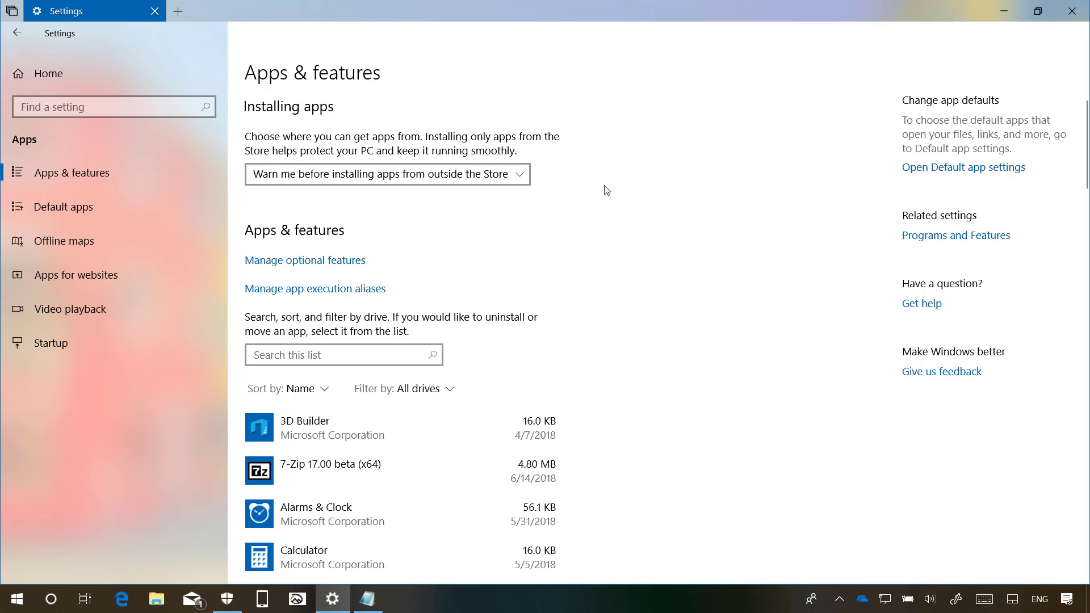
{"action": "left_click", "coordinate": [407, 175]}
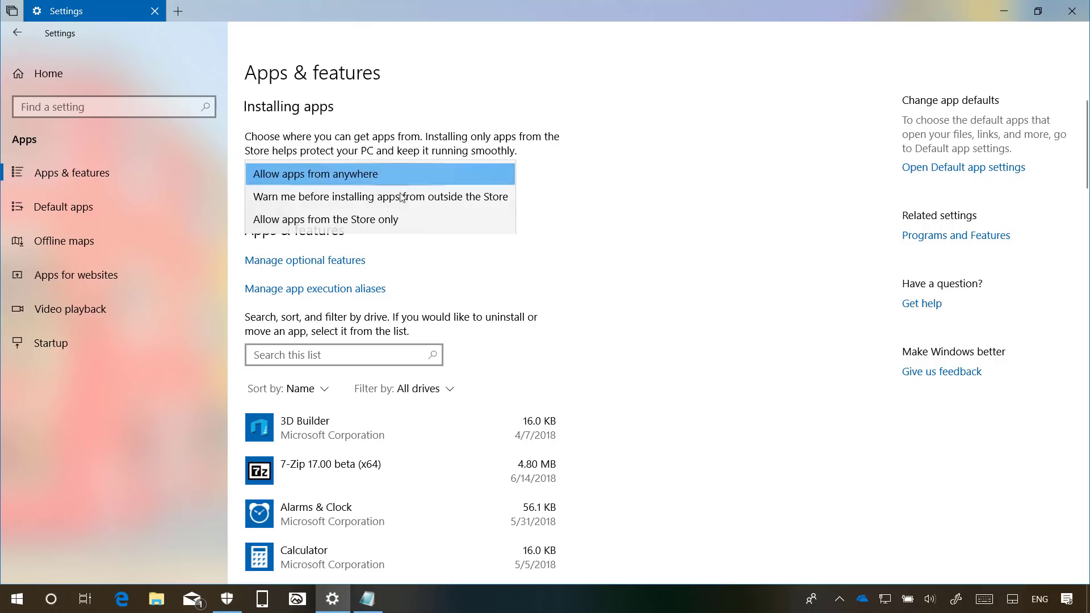
{"action": "left_click", "coordinate": [588, 175]}
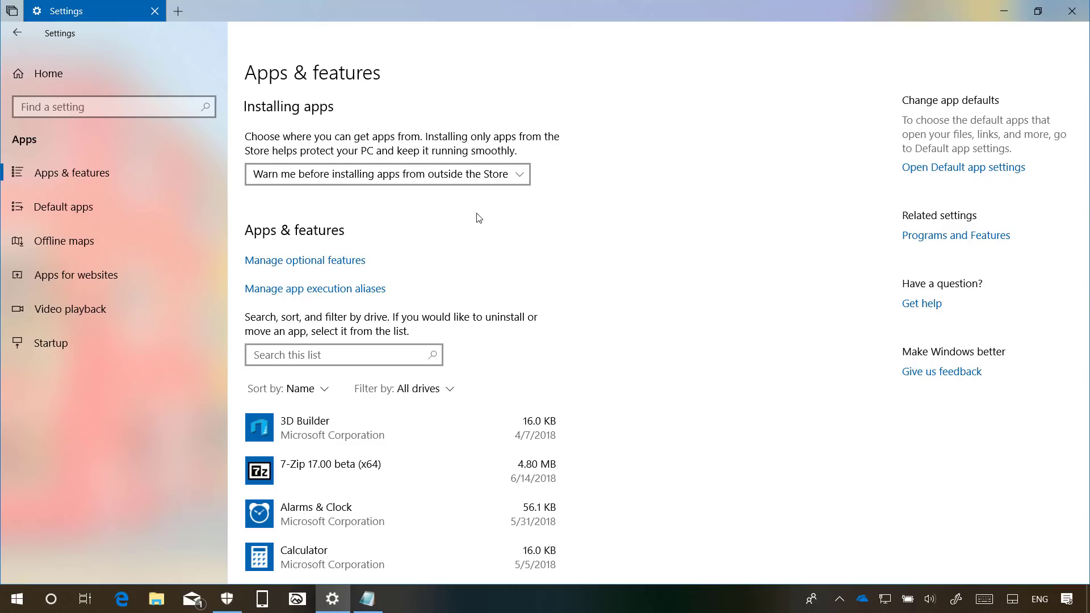
Browse Add a feature under Manage optional features, expanding Microsoft WebDriver, then go Home.
{"action": "left_click", "coordinate": [332, 267]}
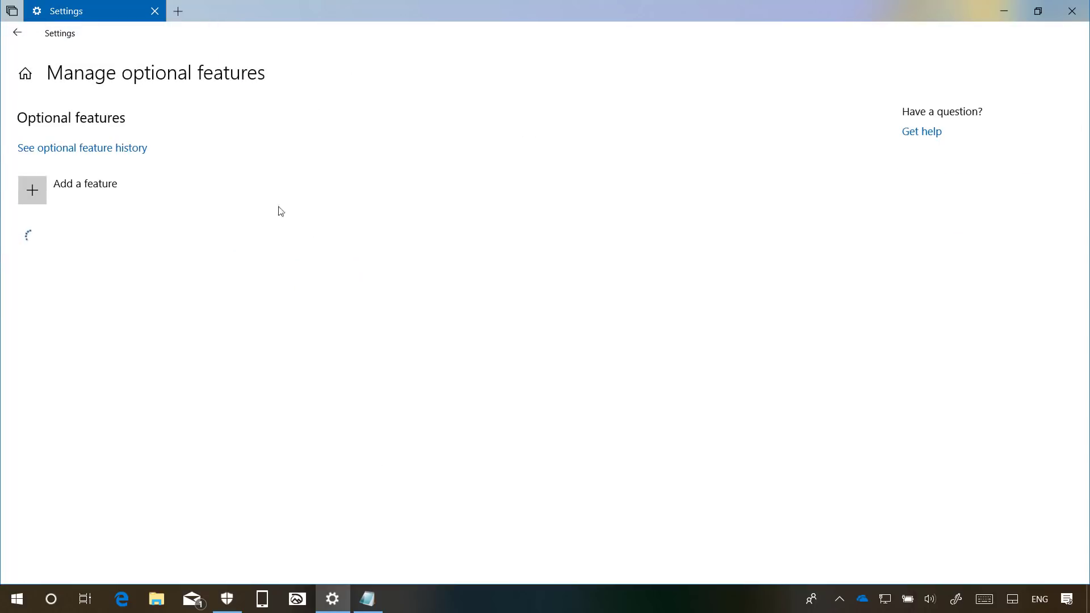
{"action": "left_click", "coordinate": [117, 195]}
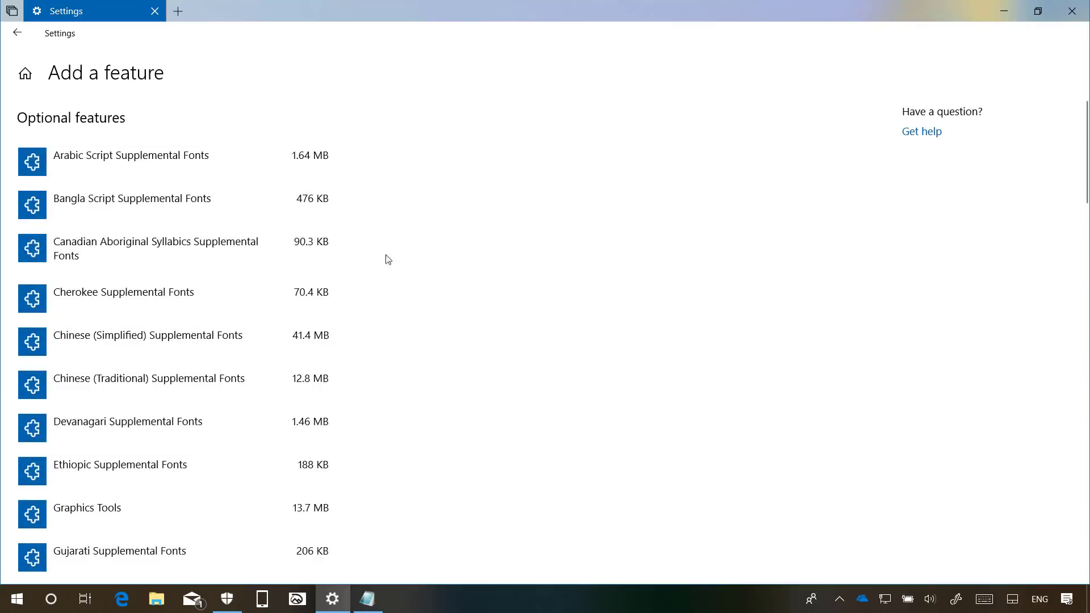
{"action": "scroll", "coordinate": [454, 305], "scroll_direction": "down", "scroll_amount": 10}
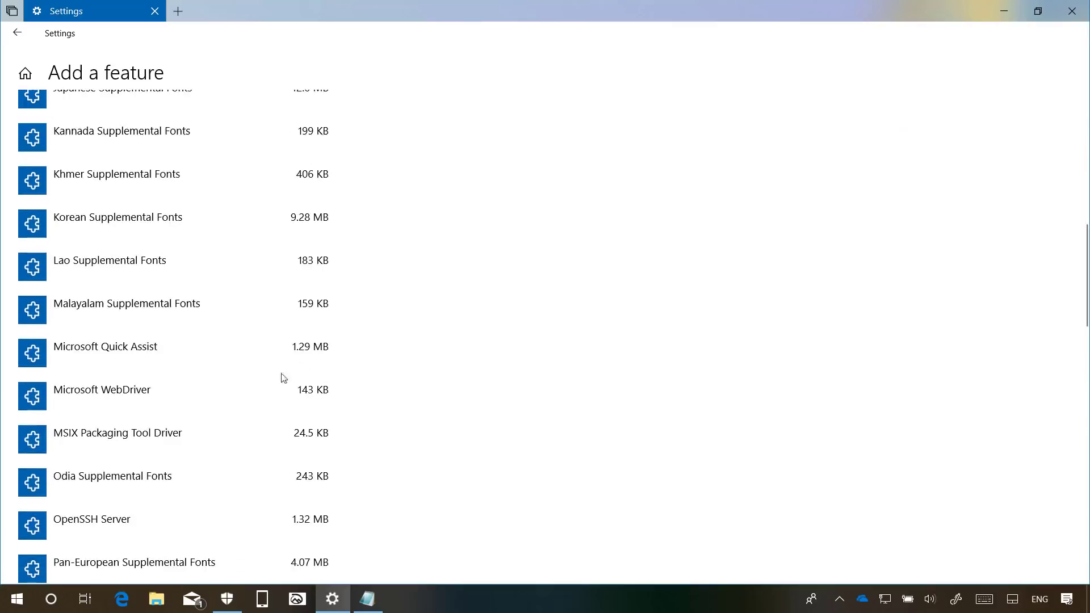
{"action": "left_click", "coordinate": [164, 402]}
{"action": "scroll", "coordinate": [498, 352], "scroll_direction": "down", "scroll_amount": 3}
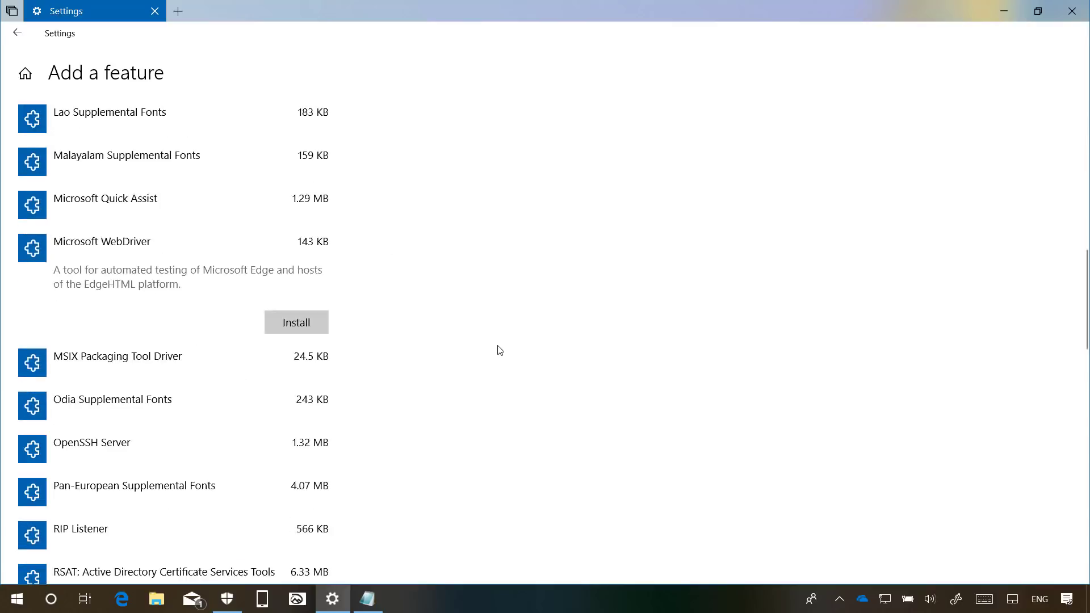
{"action": "left_click", "coordinate": [25, 73]}
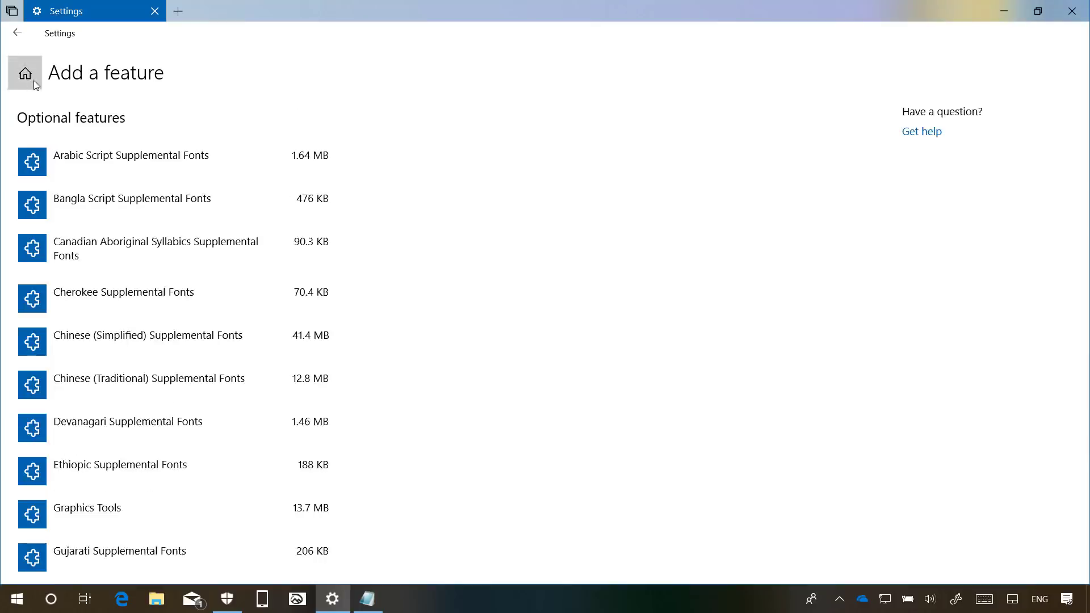
Enlarge text size to 148 in Ease of Access Display and apply it.
{"action": "left_click", "coordinate": [860, 263]}
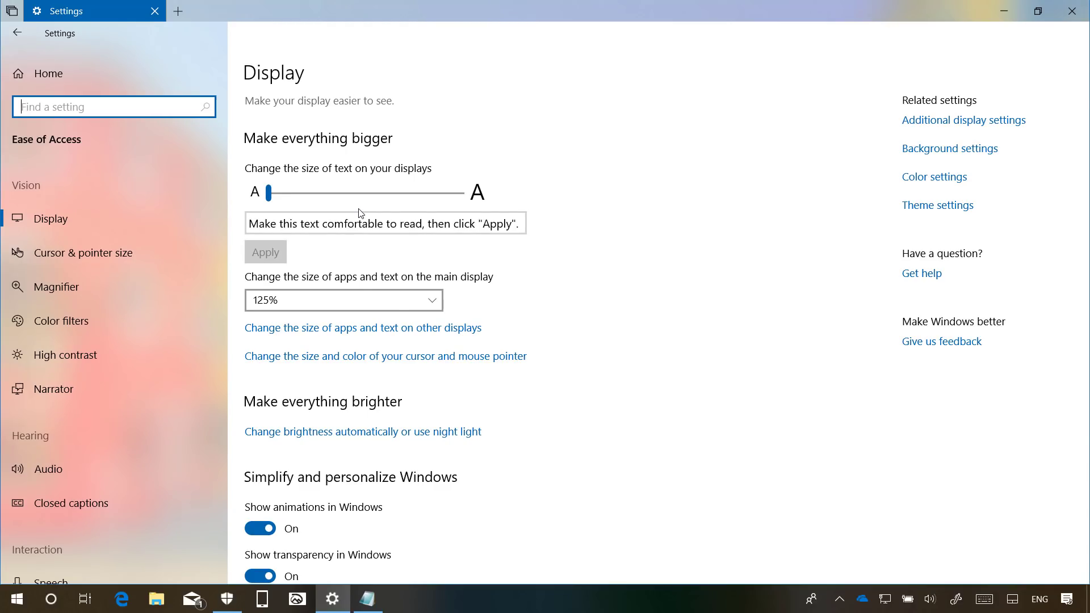
{"action": "left_click", "coordinate": [421, 206]}
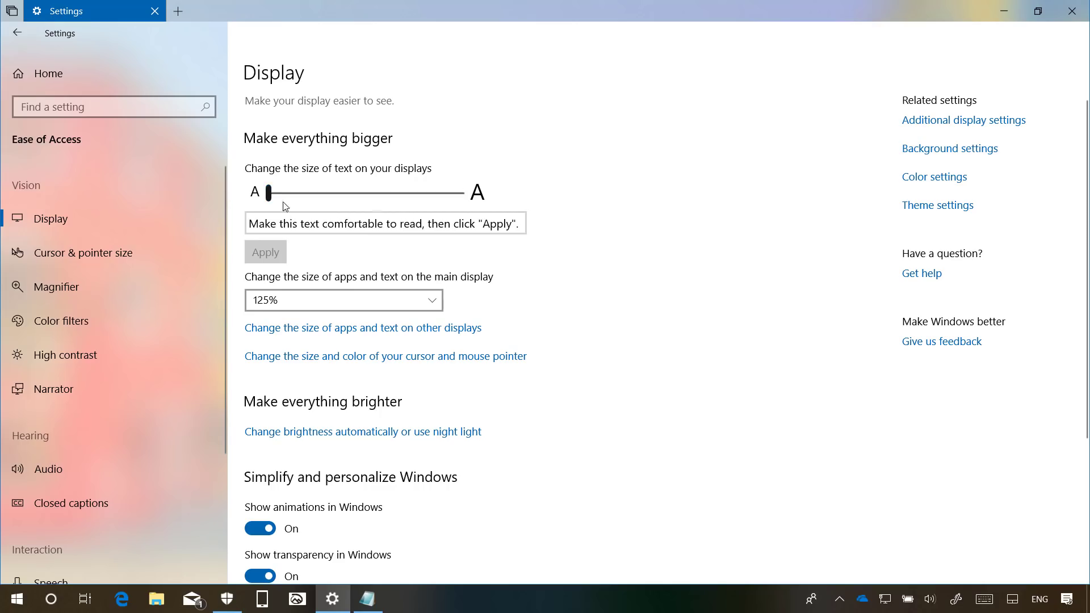
{"action": "left_click_drag", "start_coordinate": [269, 193], "coordinate": [323, 193]}
{"action": "left_click", "coordinate": [277, 288]}
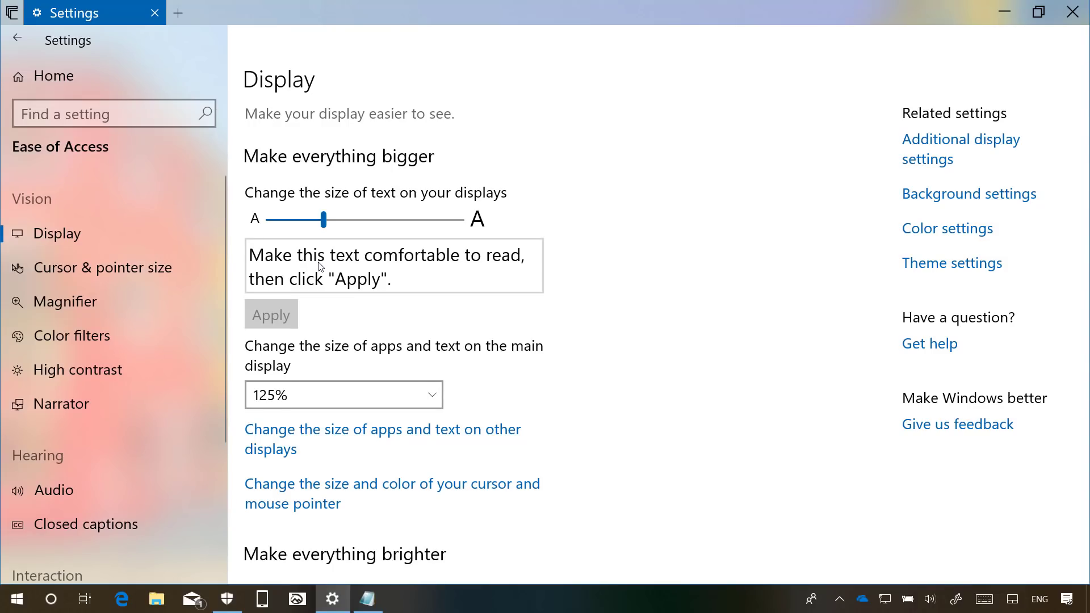
Check the larger text in File Explorer, then set text size back to 100 and apply.
{"action": "left_click", "coordinate": [17, 599]}
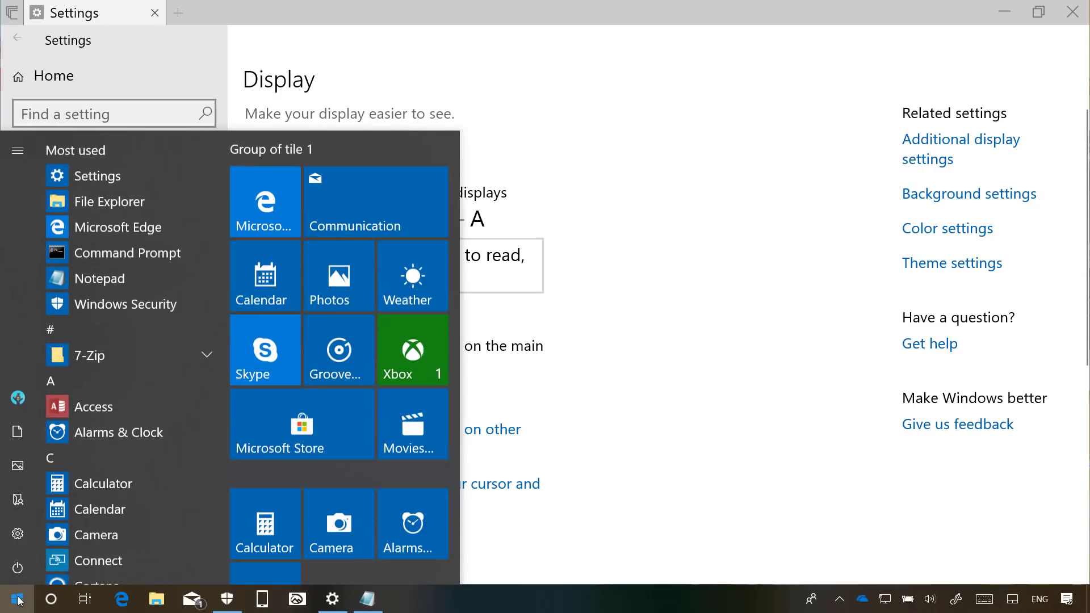
{"action": "left_click", "coordinate": [662, 316]}
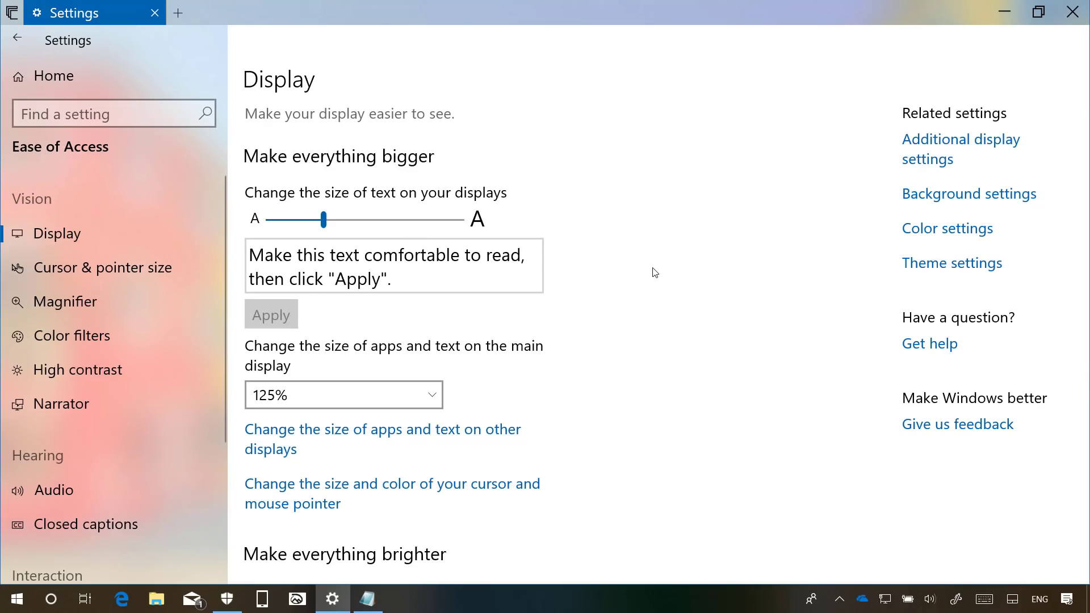
{"action": "left_click", "coordinate": [148, 600]}
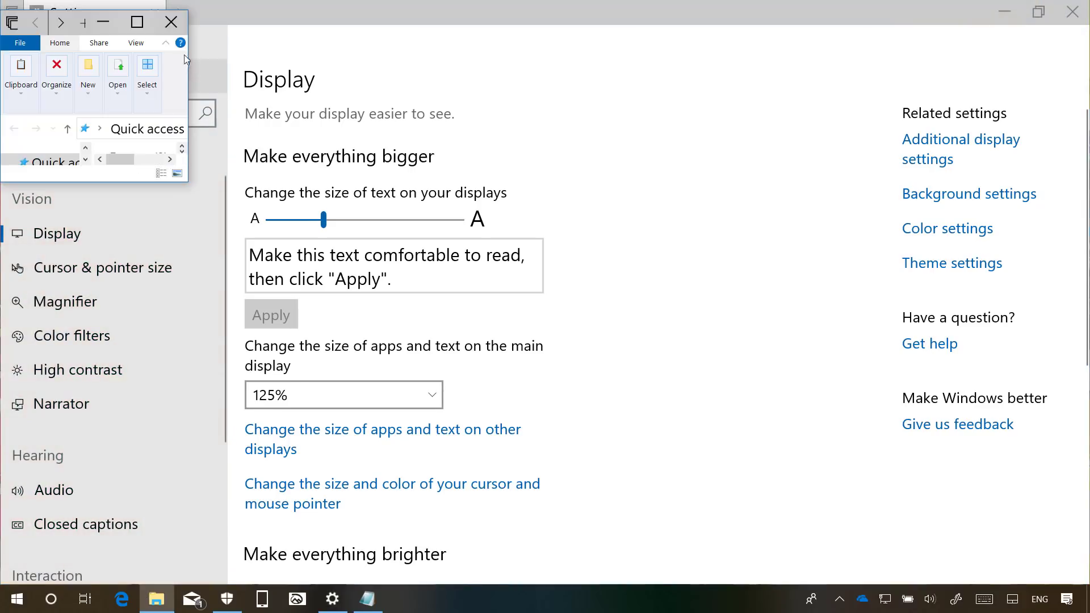
{"action": "left_click", "coordinate": [137, 22]}
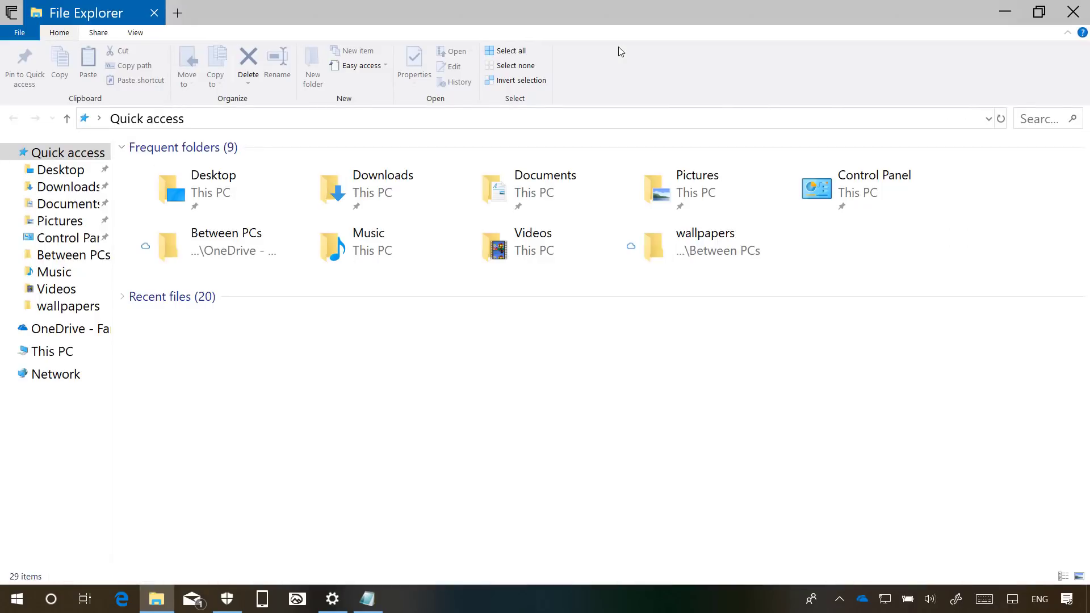
{"action": "left_click", "coordinate": [1015, 14]}
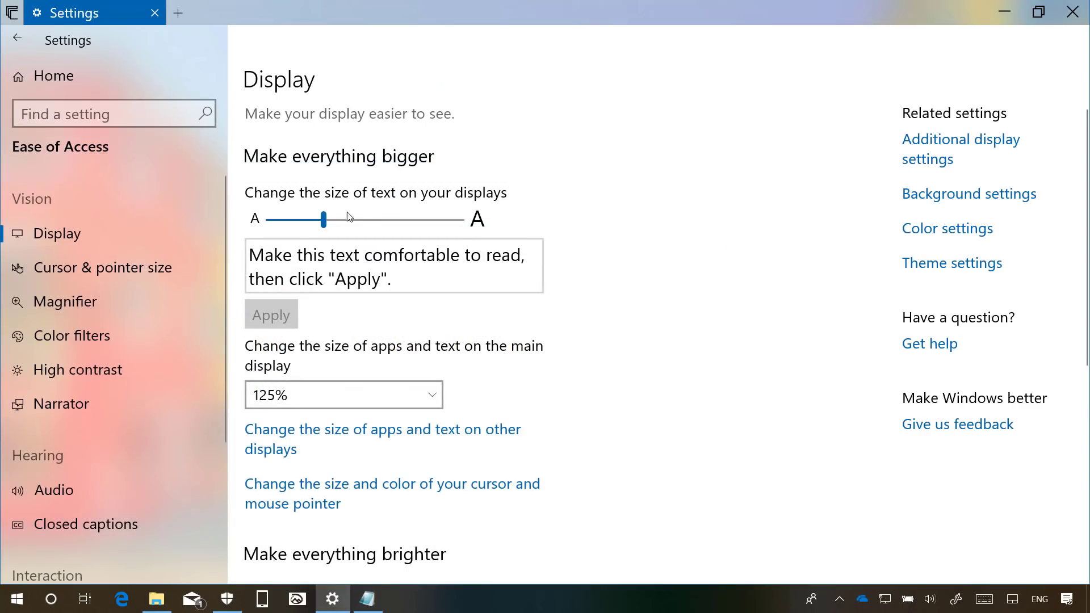
{"action": "left_click_drag", "start_coordinate": [327, 227], "coordinate": [264, 222]}
{"action": "left_click", "coordinate": [271, 284]}
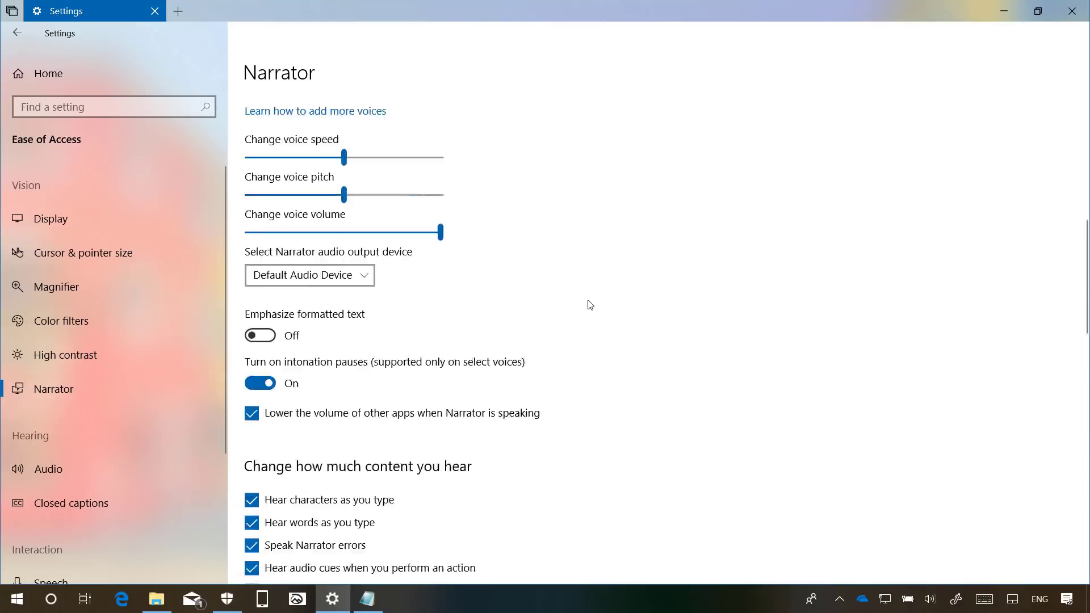
Scroll down through the Narrator settings page options.
{"action": "scroll", "coordinate": [590, 305], "scroll_direction": "down", "scroll_amount": 5}
{"action": "scroll", "coordinate": [591, 305], "scroll_direction": "down", "scroll_amount": 5}
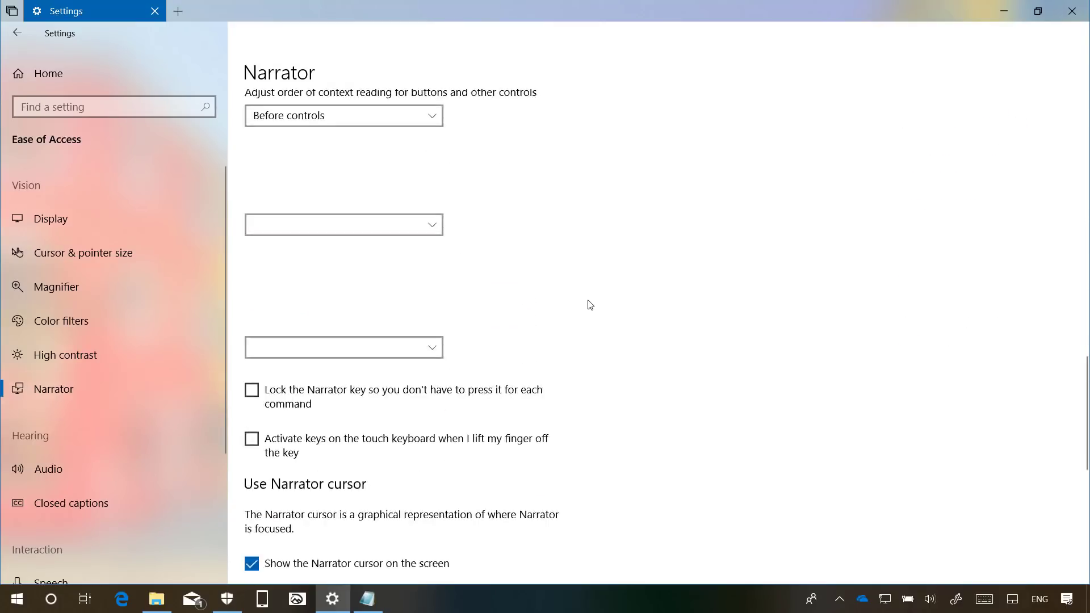
{"action": "scroll", "coordinate": [590, 305], "scroll_direction": "down", "scroll_amount": 1}
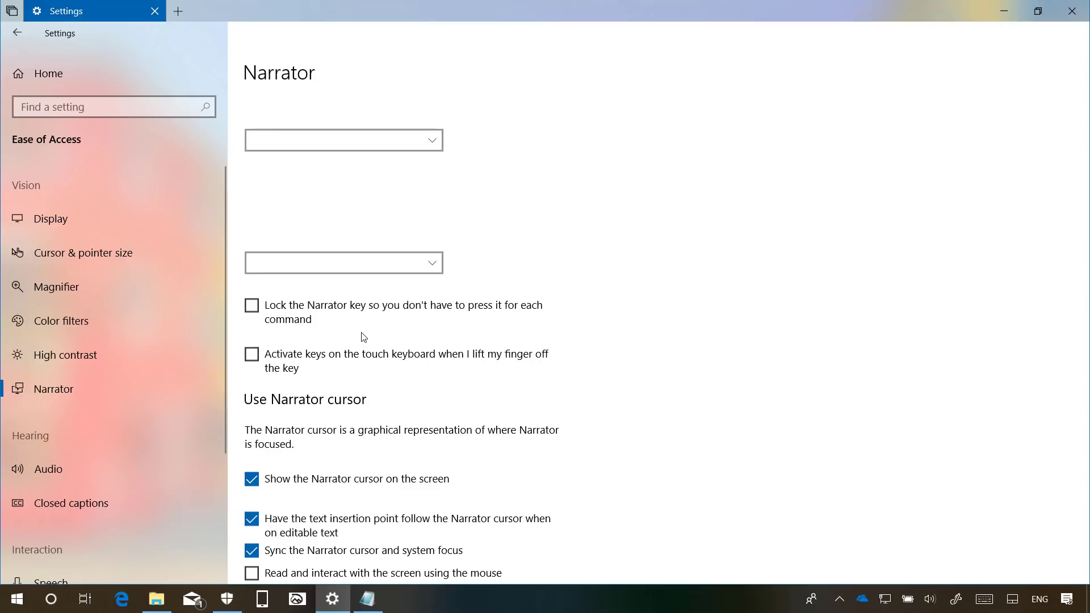
Go to Update & Security and view the Delivery Optimization page.
{"action": "left_click", "coordinate": [93, 79]}
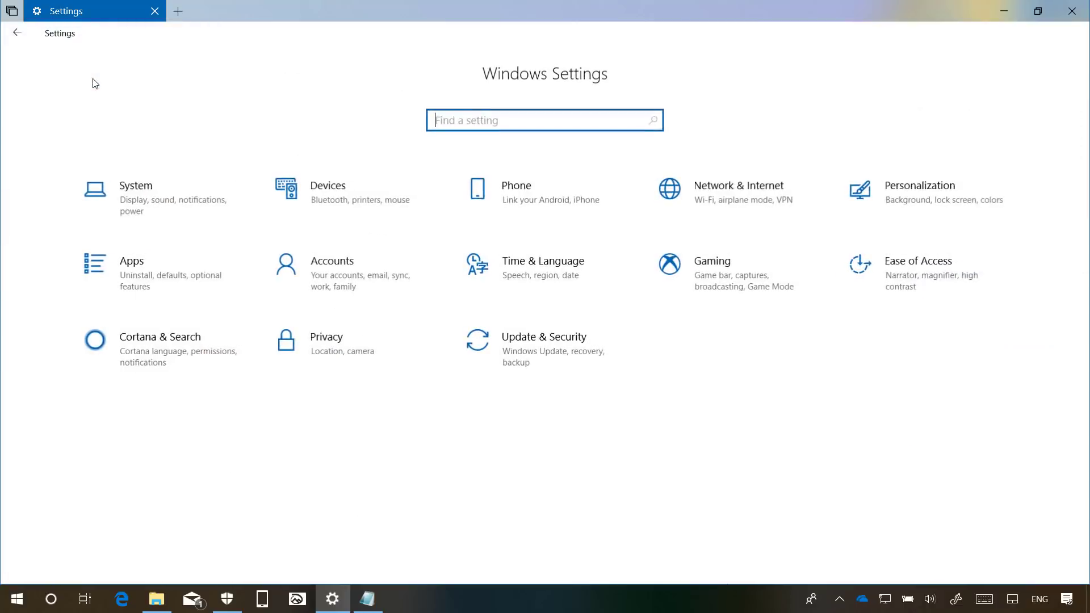
{"action": "left_click", "coordinate": [558, 360]}
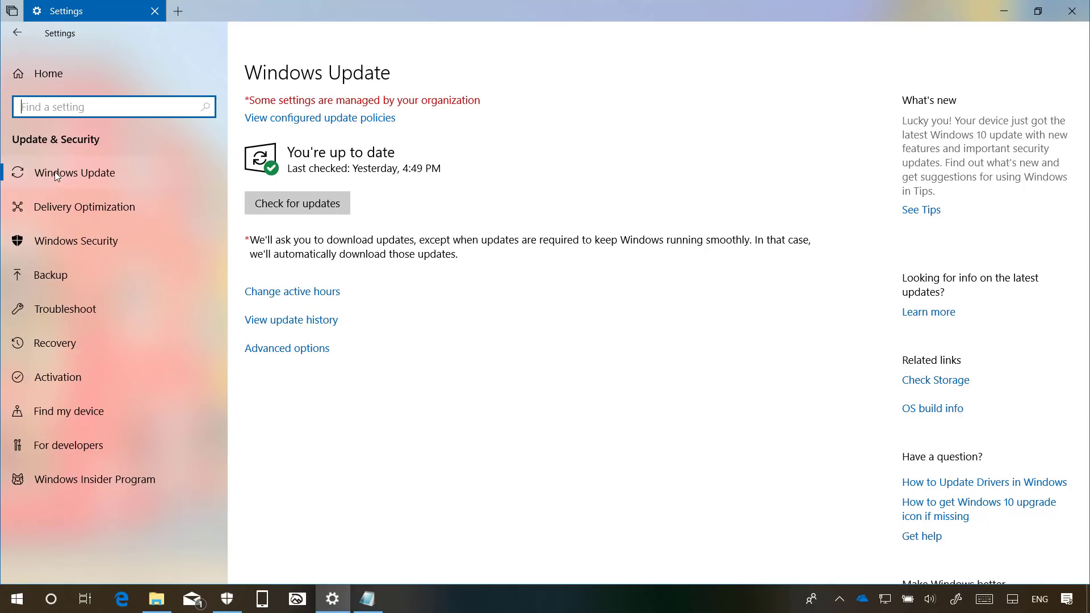
{"action": "left_click", "coordinate": [78, 207]}
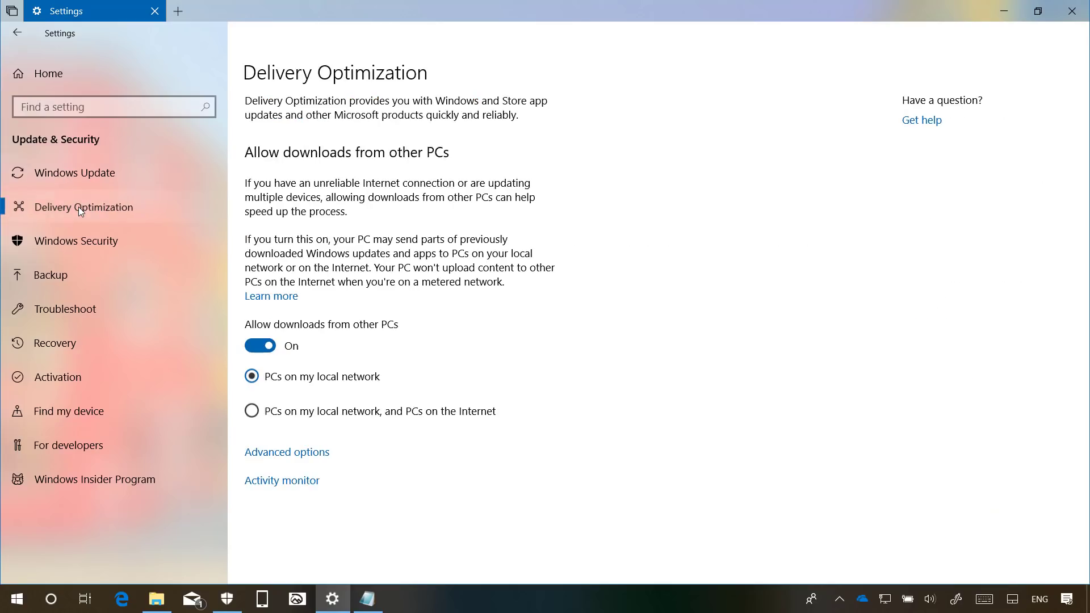
Reach Delivery Optimization via Windows Update's Advanced options, then minimize Settings.
{"action": "left_click", "coordinate": [93, 176]}
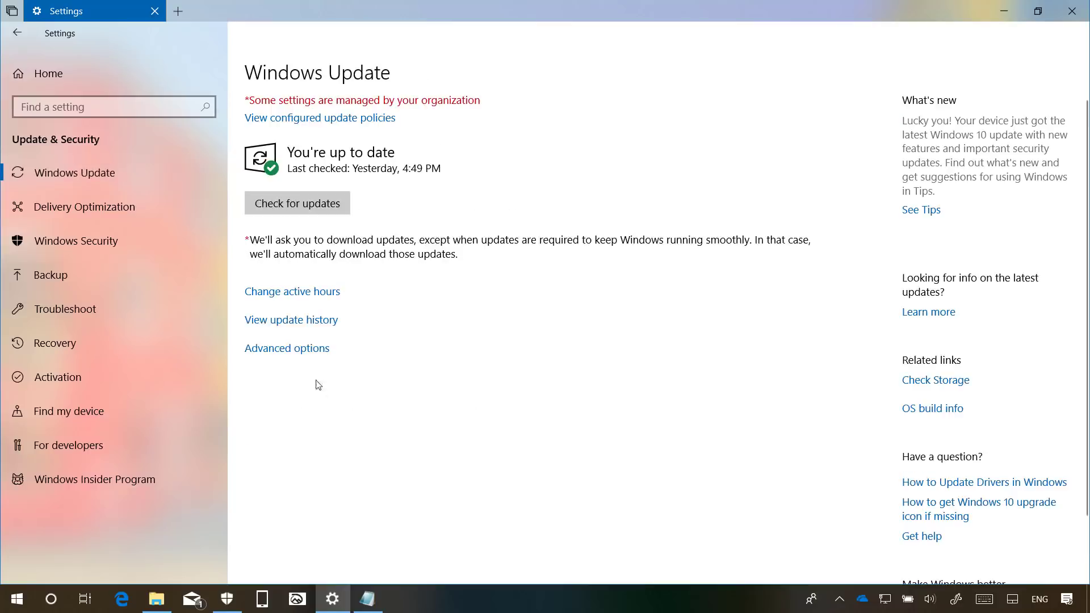
{"action": "left_click", "coordinate": [287, 353]}
{"action": "scroll", "coordinate": [67, 522], "scroll_direction": "down", "scroll_amount": 3}
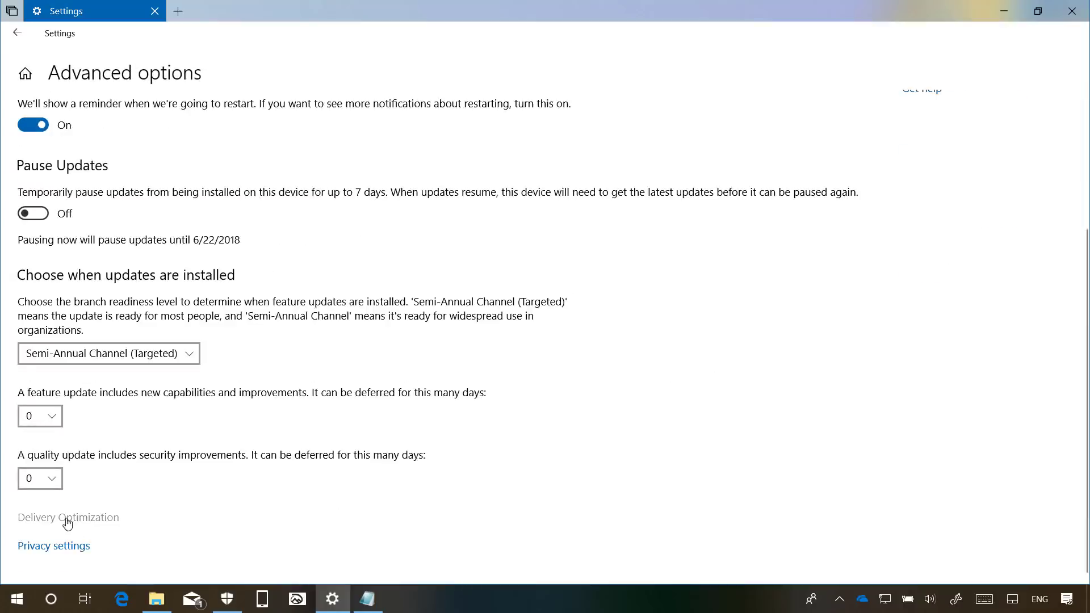
{"action": "left_click", "coordinate": [67, 518]}
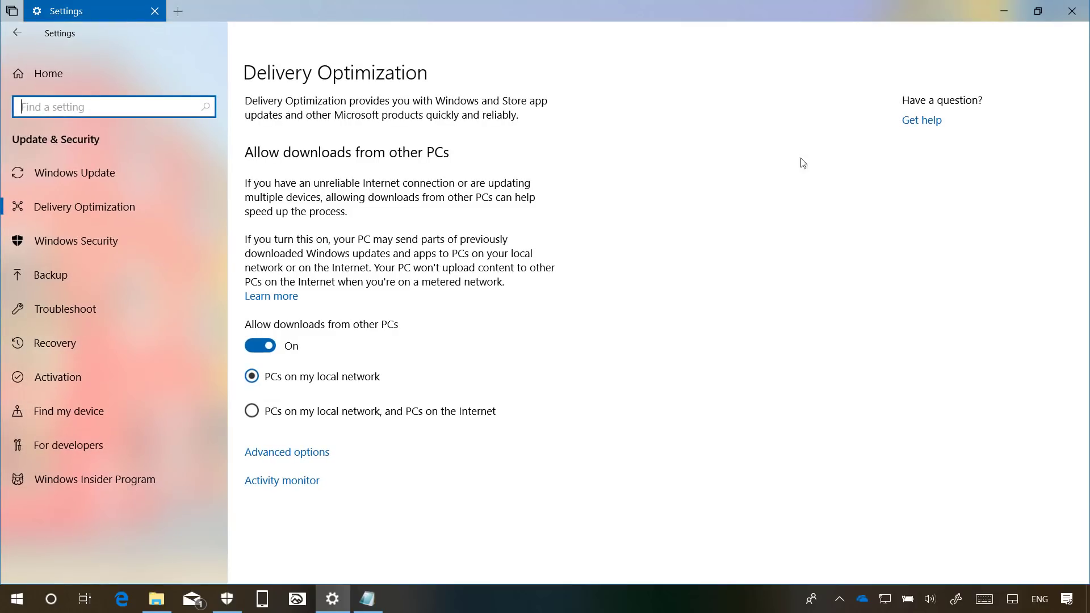
{"action": "left_click", "coordinate": [1004, 11]}
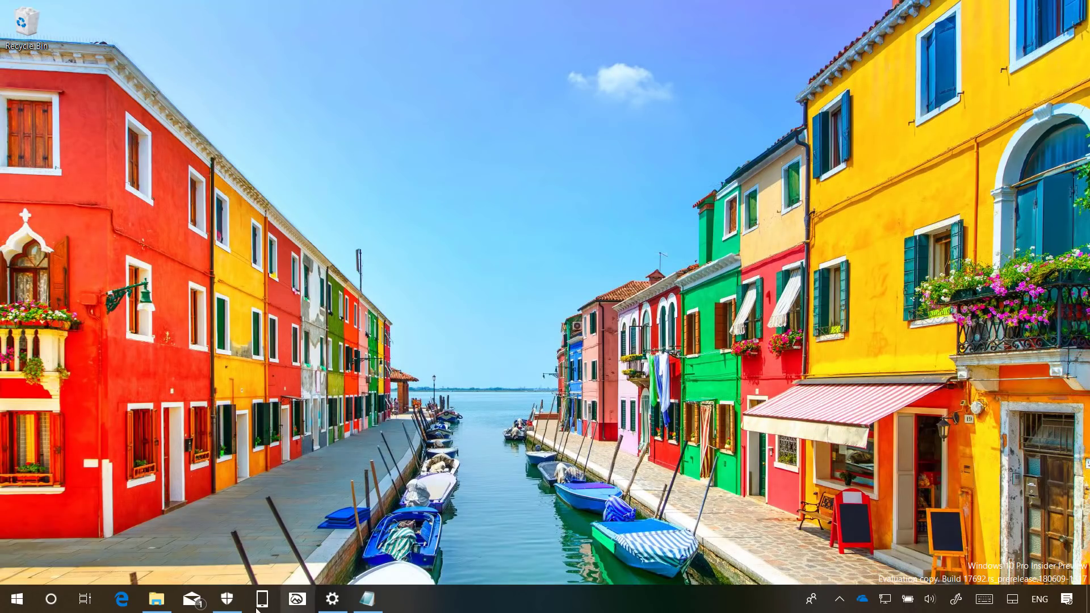
Launch Windows Security from the taskbar and go to the Virus & threat protection page.
{"action": "left_click", "coordinate": [227, 599]}
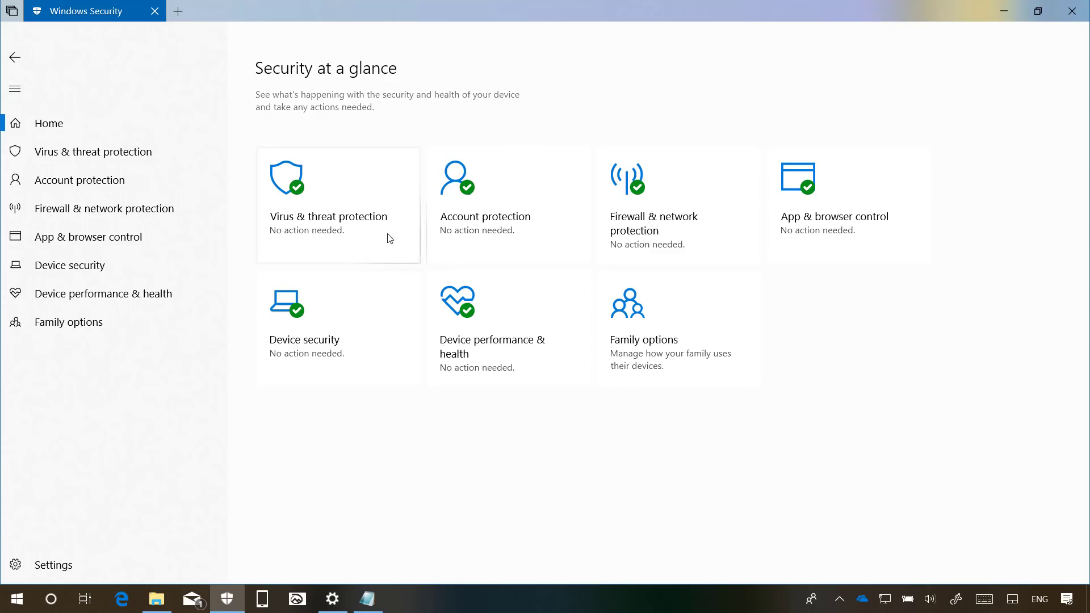
{"action": "left_click", "coordinate": [70, 156]}
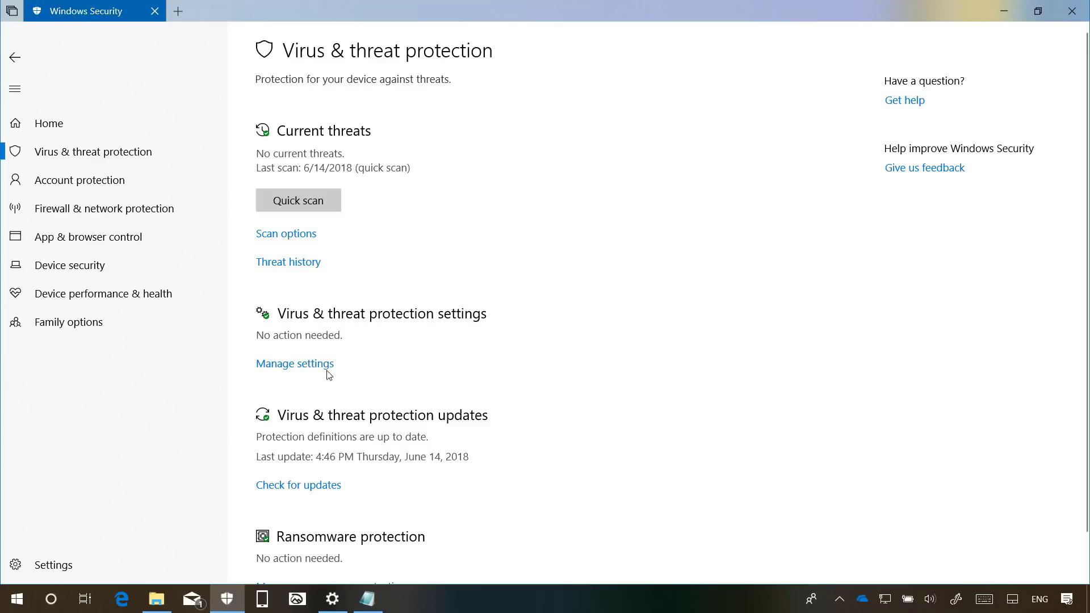
Look through the virus protection settings, then return to the Virus & threat protection overview.
{"action": "left_click", "coordinate": [305, 369]}
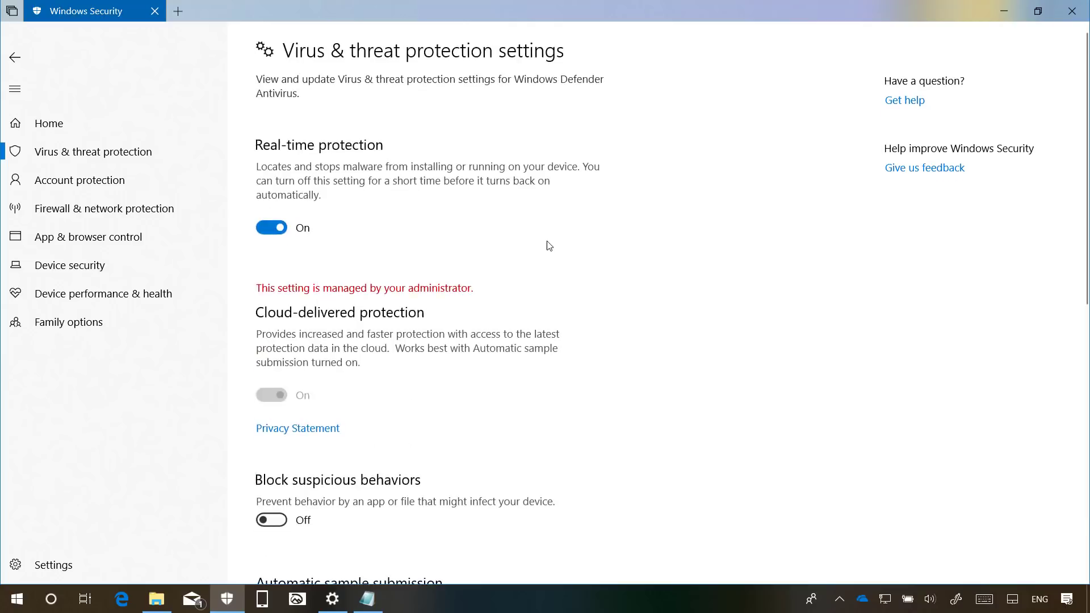
{"action": "scroll", "coordinate": [545, 247], "scroll_direction": "down", "scroll_amount": 5}
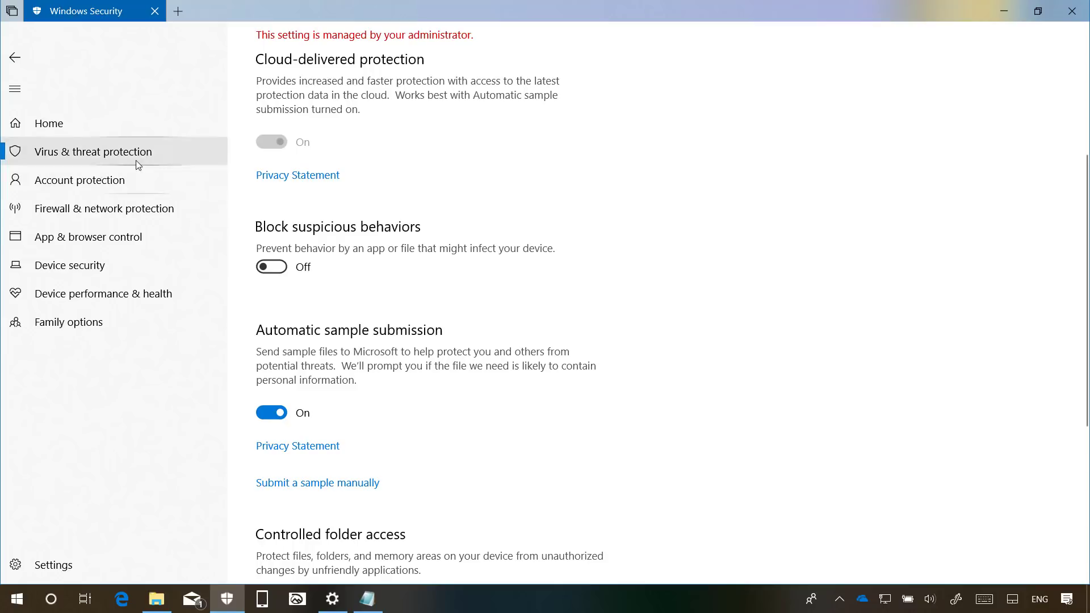
{"action": "left_click", "coordinate": [170, 169]}
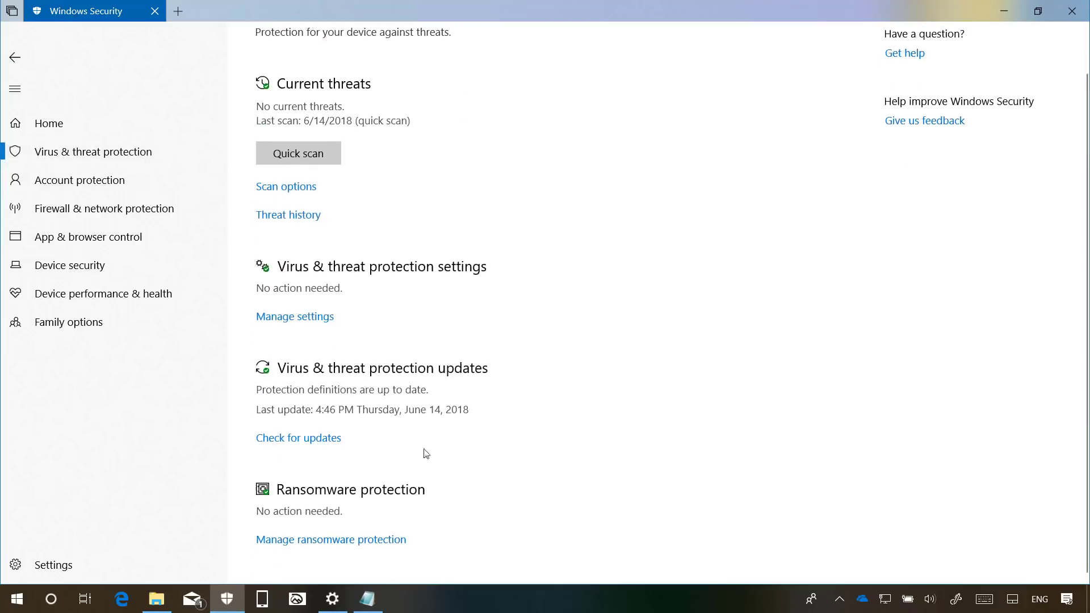
Open Ransomware protection, view the files recoverable from OneDrive, then close that file window.
{"action": "left_click", "coordinate": [313, 542]}
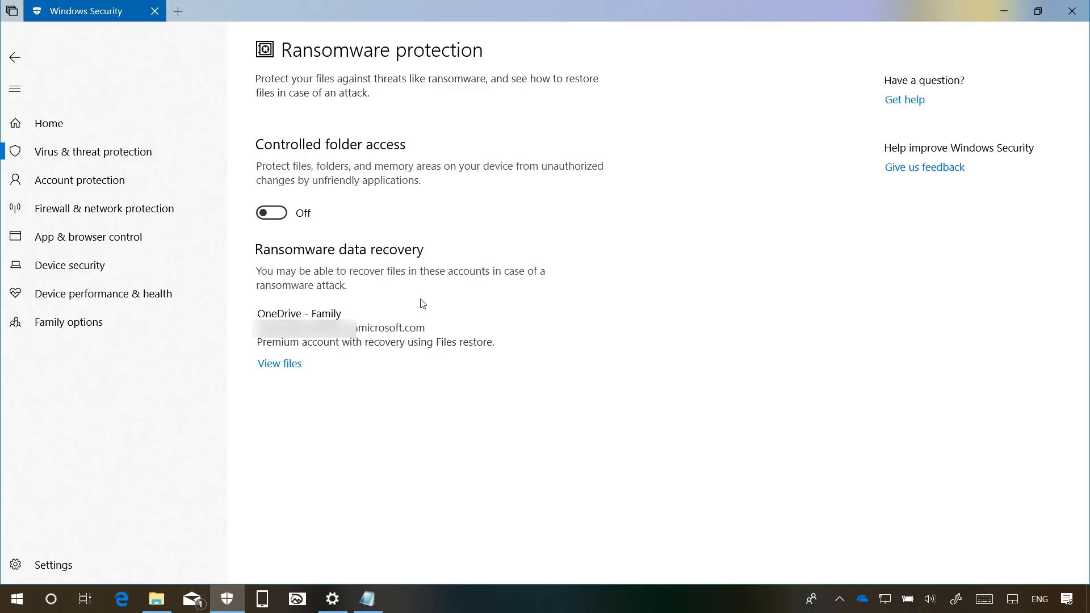
{"action": "left_click", "coordinate": [279, 364]}
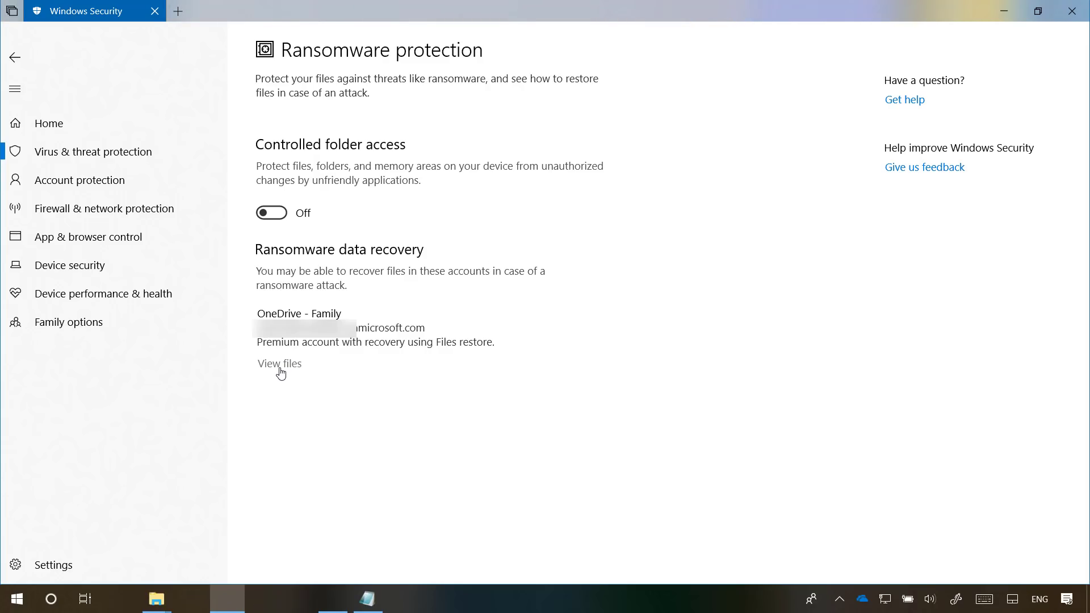
{"action": "left_click", "coordinate": [157, 599]}
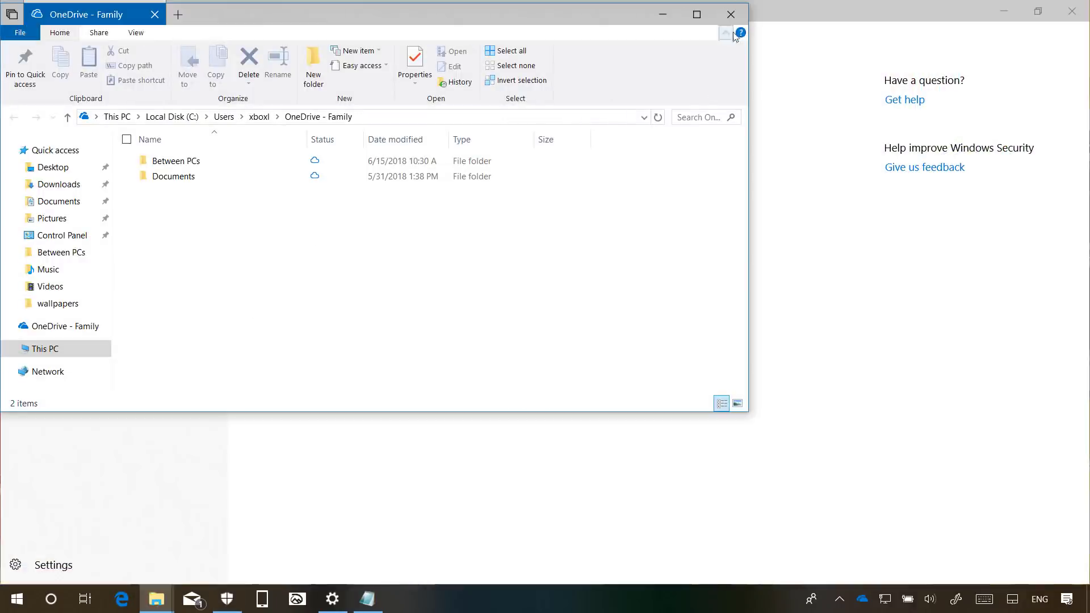
{"action": "left_click", "coordinate": [745, 20]}
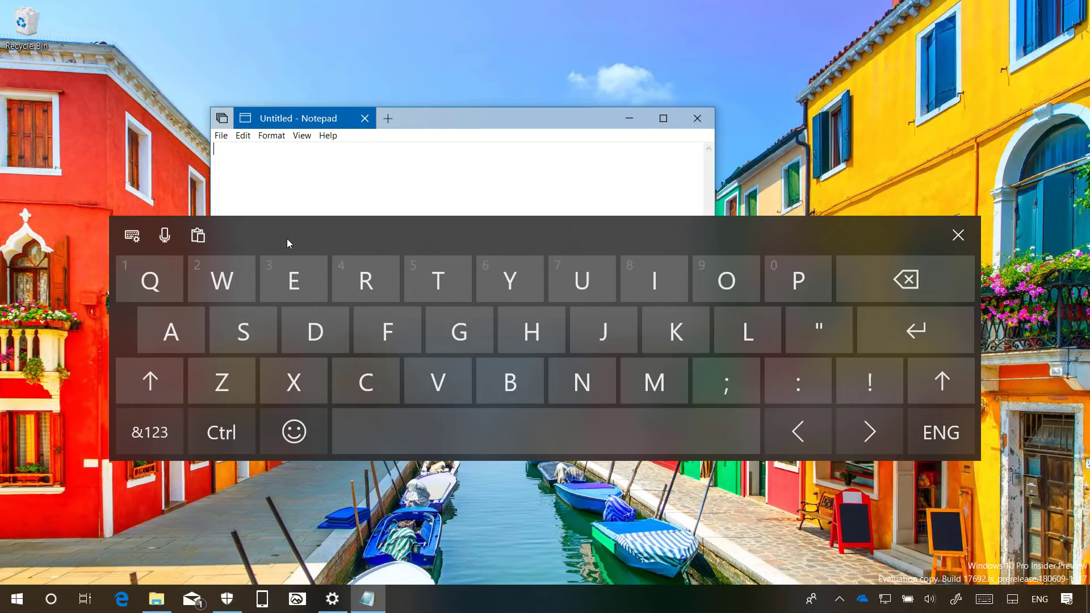
Enter 'Windows' in Notepad using the touch keyboard suggestion, then close the keyboard and minimize Notepad.
{"action": "left_click", "coordinate": [222, 280]}
{"action": "left_click", "coordinate": [654, 280]}
{"action": "left_click", "coordinate": [582, 381]}
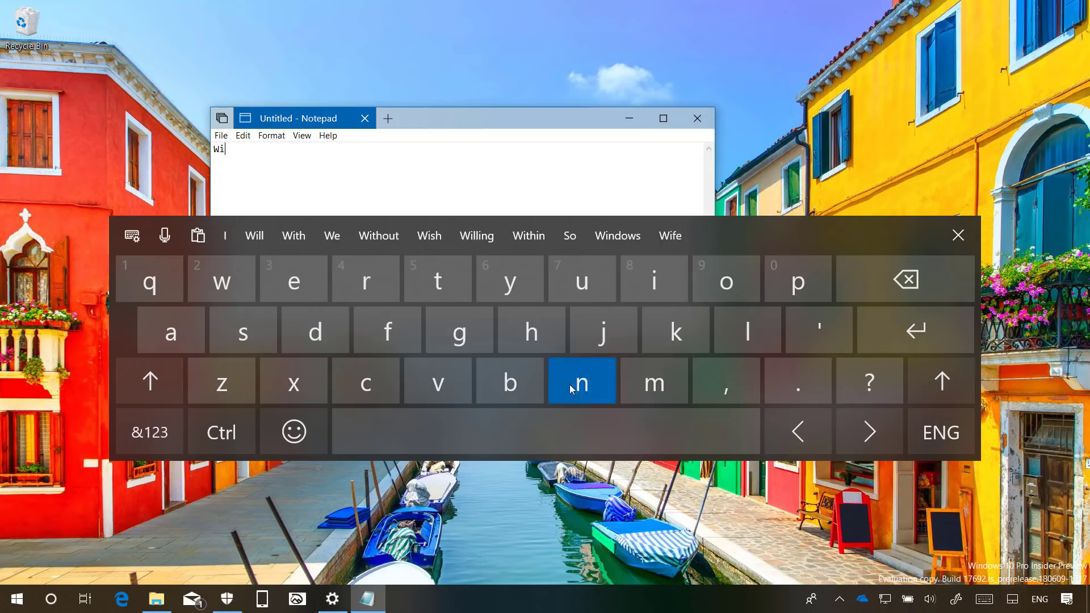
{"action": "left_click", "coordinate": [308, 249]}
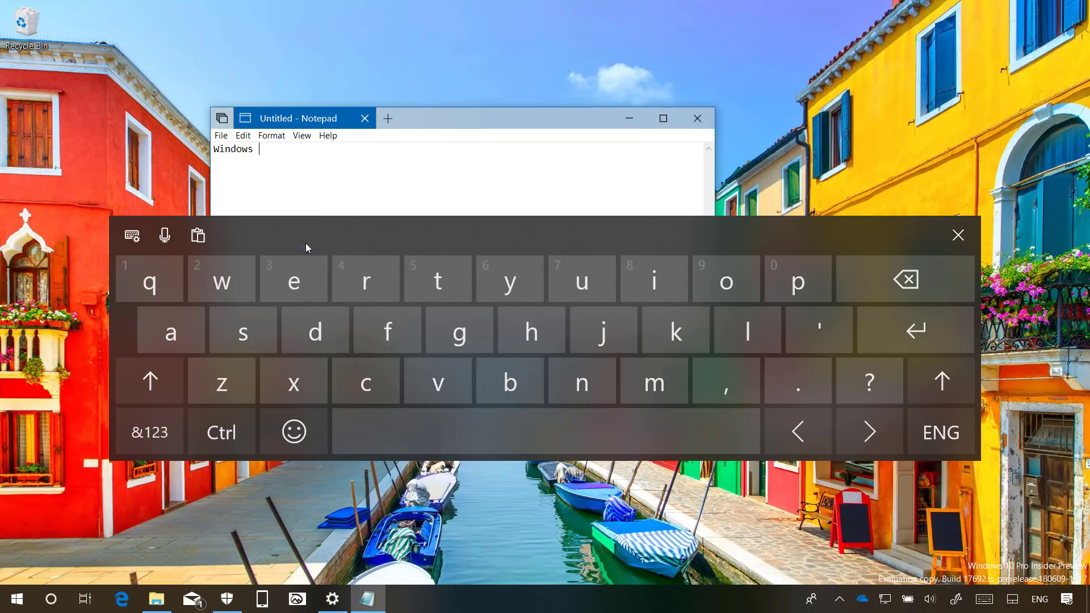
{"action": "left_click", "coordinate": [958, 235]}
{"action": "left_click", "coordinate": [629, 120]}
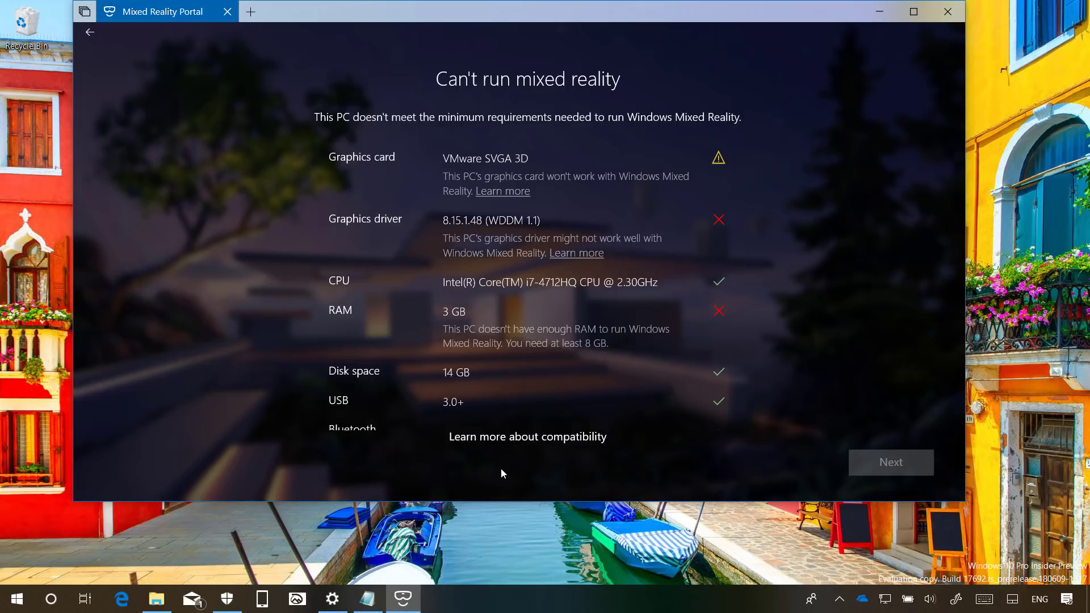
Hide the Mixed Reality Portal with Win+D to show the desktop.
{"action": "key", "text": "super+d"}
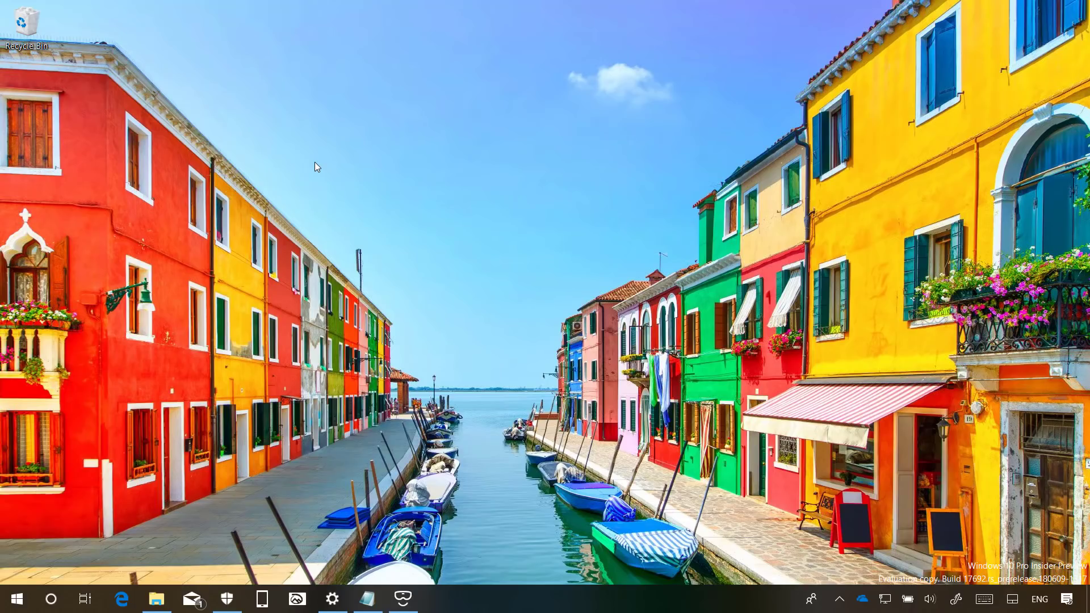